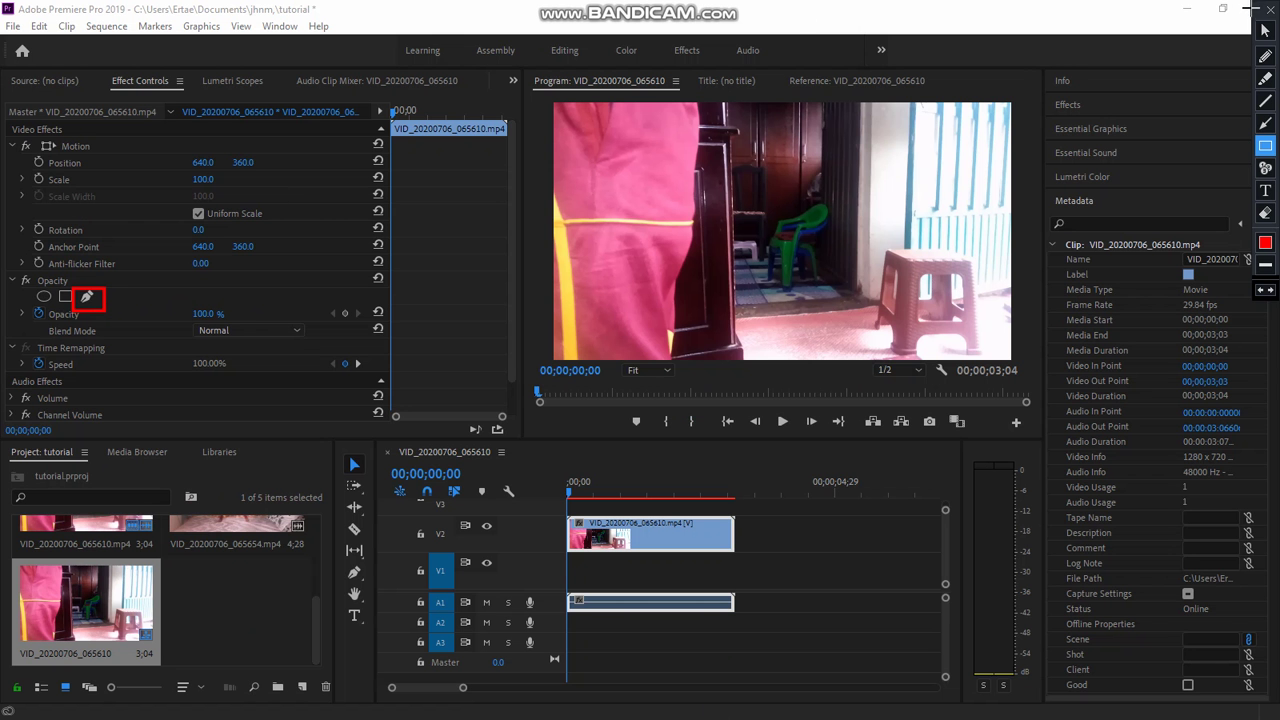
- Add a free-draw opacity mask to the clip and play the sequence to 00;00;01;03
click(1268, 14)
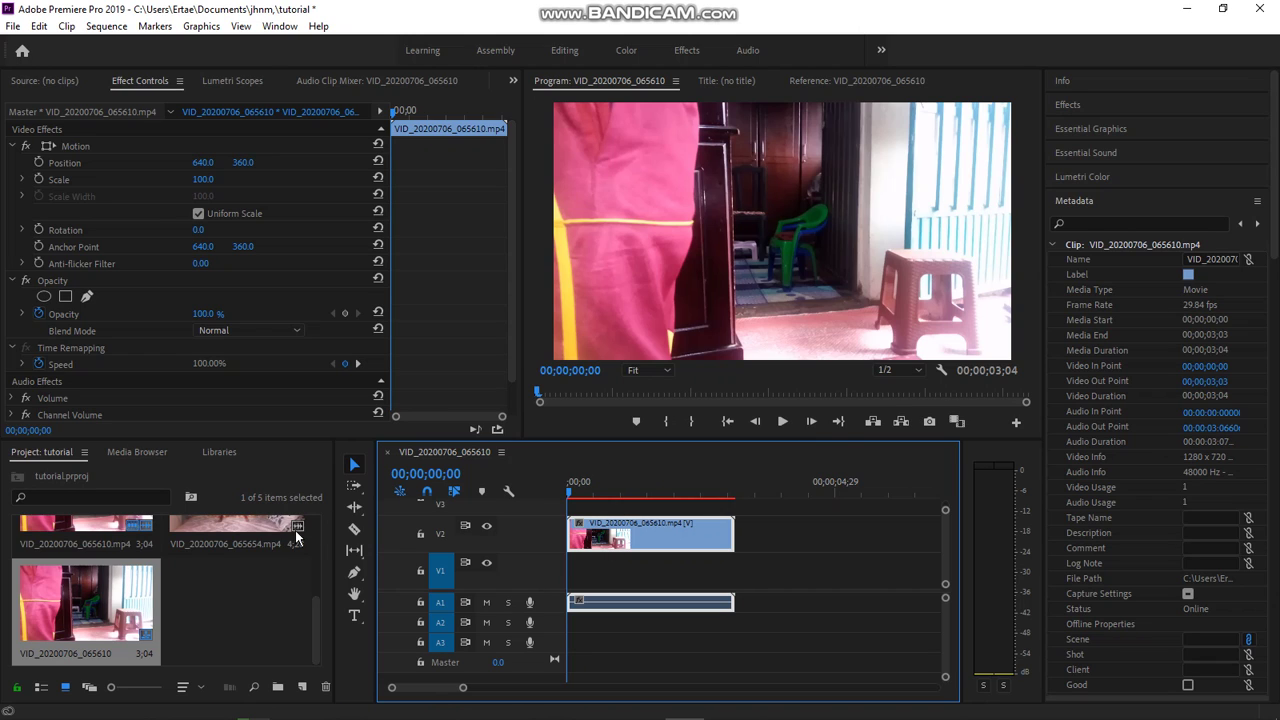
click(87, 297)
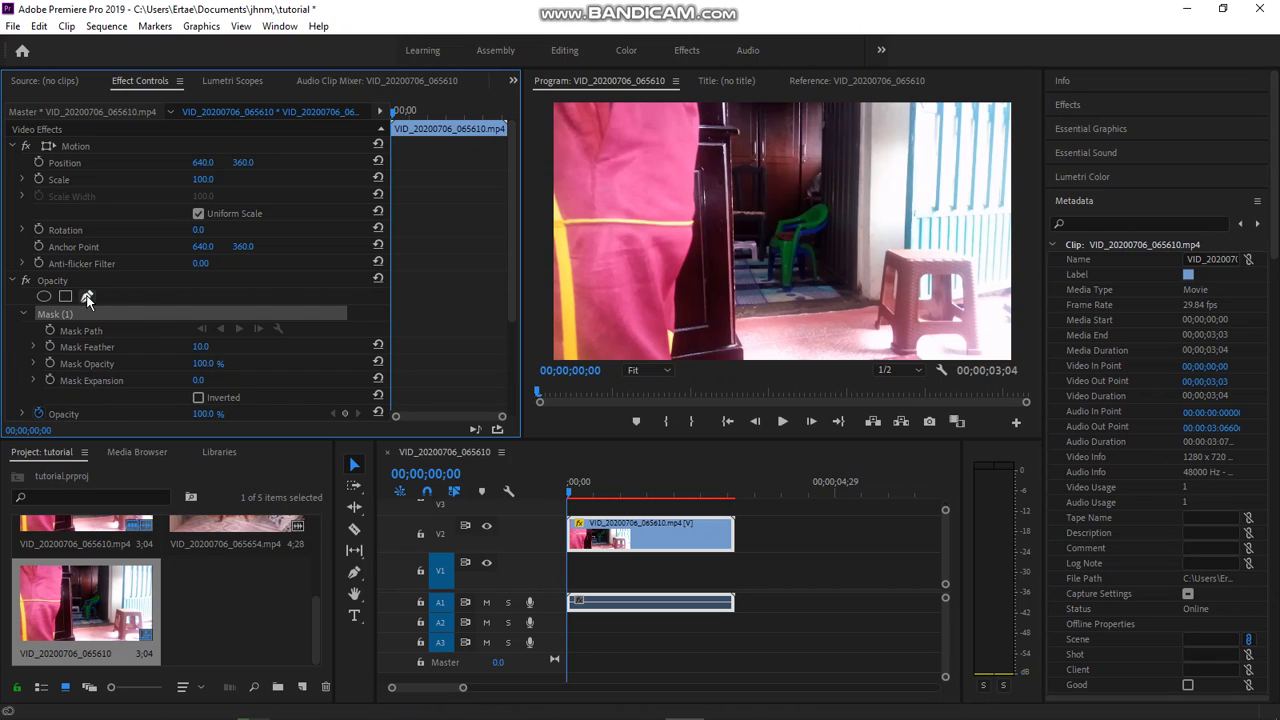
click(636, 528)
key(space)
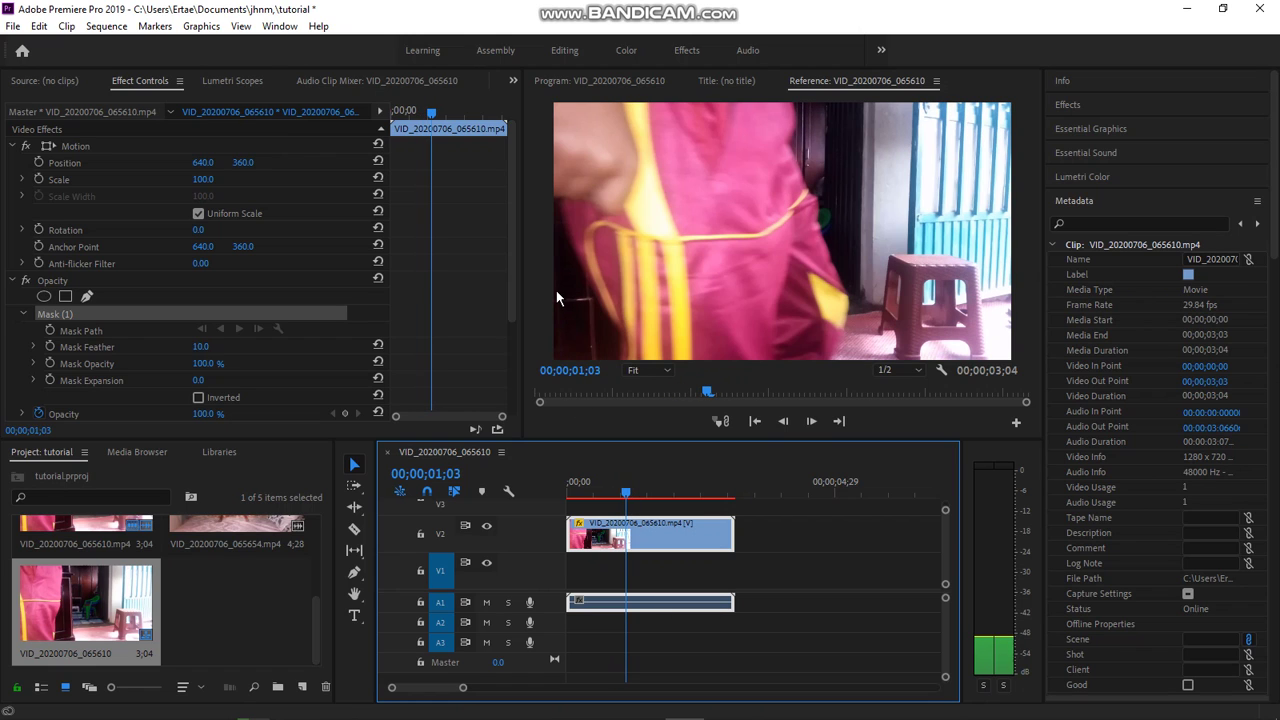
key(space)
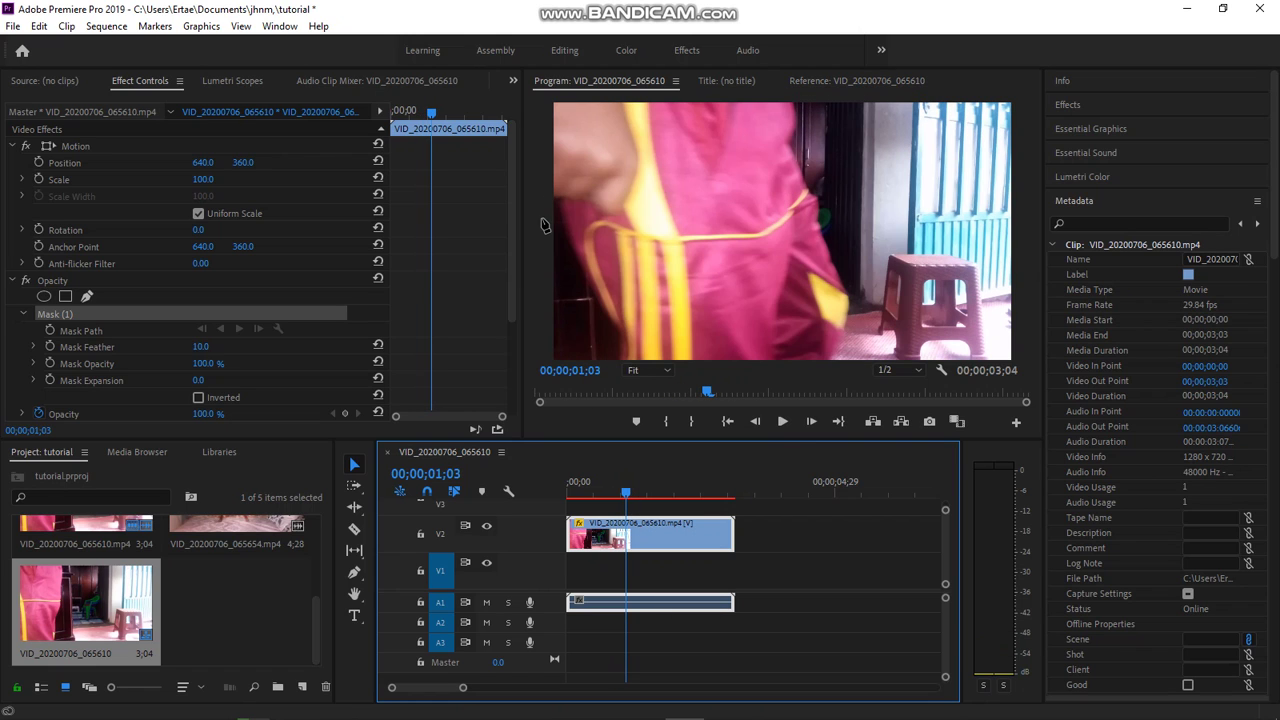
- Draw a closed mask path over the gap between the frame's left edge and the passing person's back
click(534, 205)
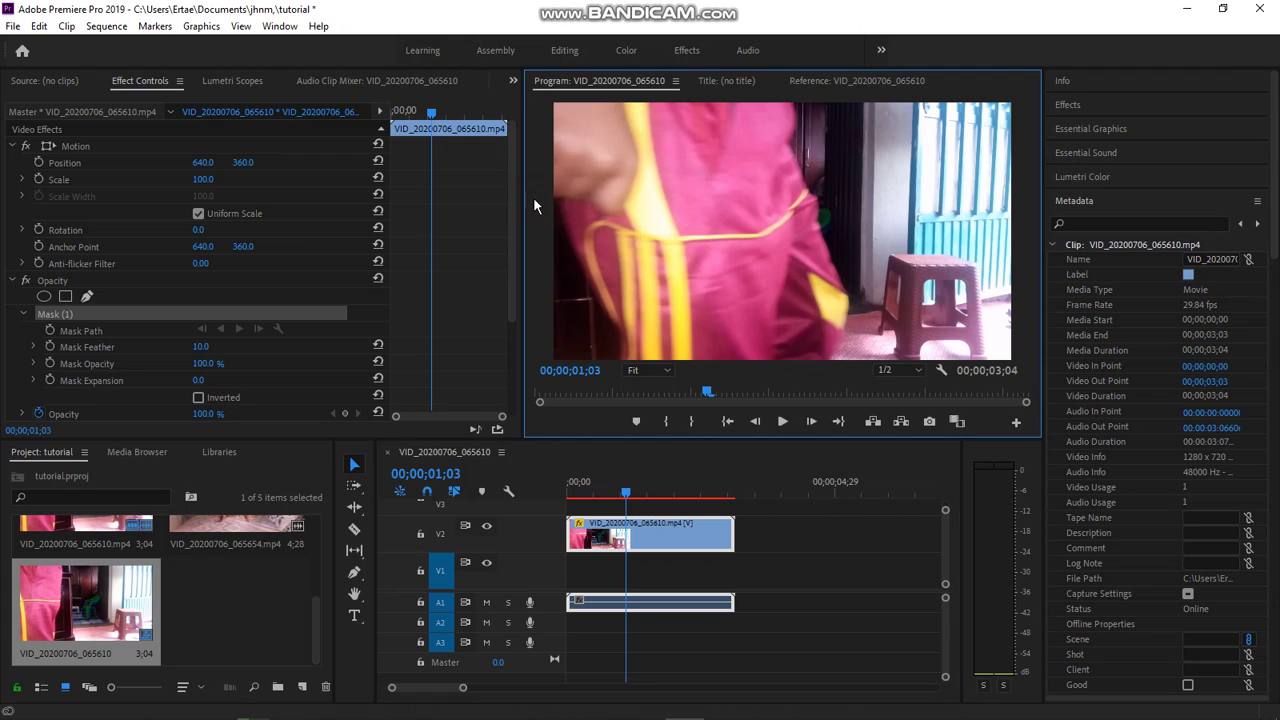
click(539, 206)
click(563, 207)
click(567, 239)
drag(578, 264, 587, 287)
click(599, 306)
drag(616, 321, 624, 358)
click(545, 354)
click(540, 207)
- Invert the mask, set its feather to 35 and its expansion to 20
click(226, 398)
click(214, 345)
text(3)
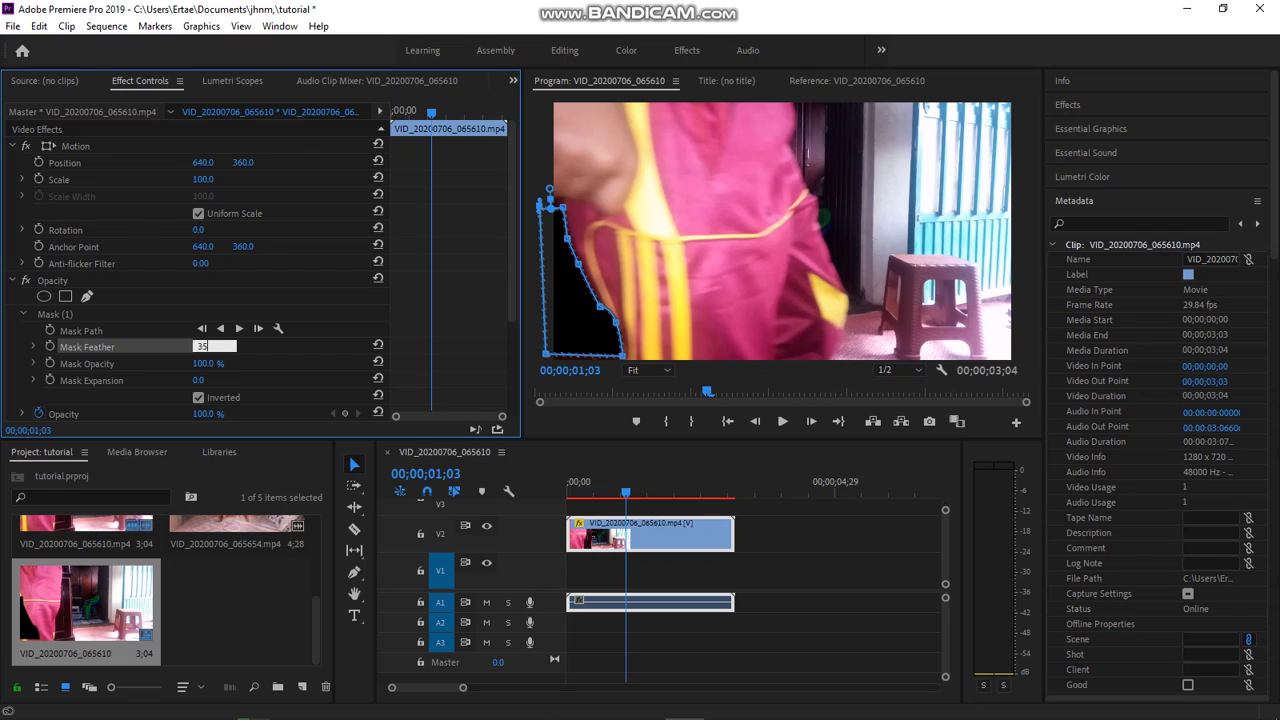
text(5)
click(196, 383)
text(20)
key(Return)
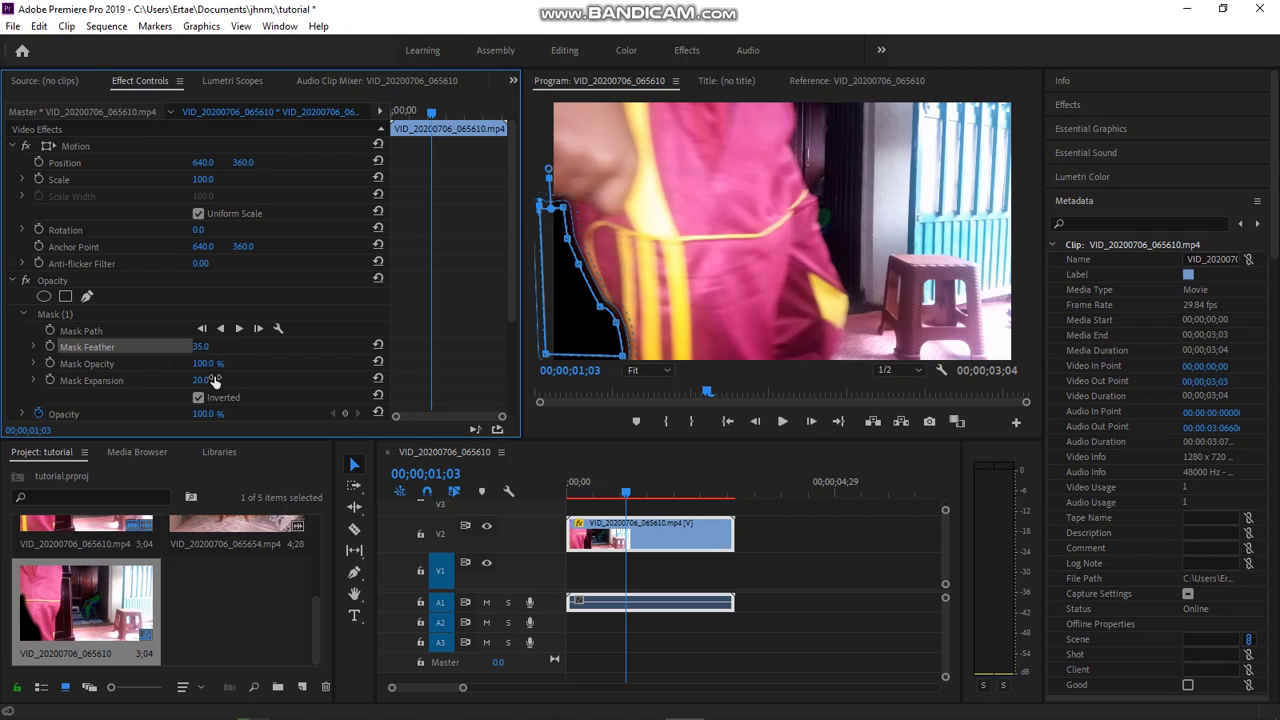
- Enable keyframing for Mask Path, Mask Feather, Mask Opacity and Mask Expansion at 00;00;01;03
click(49, 330)
click(49, 347)
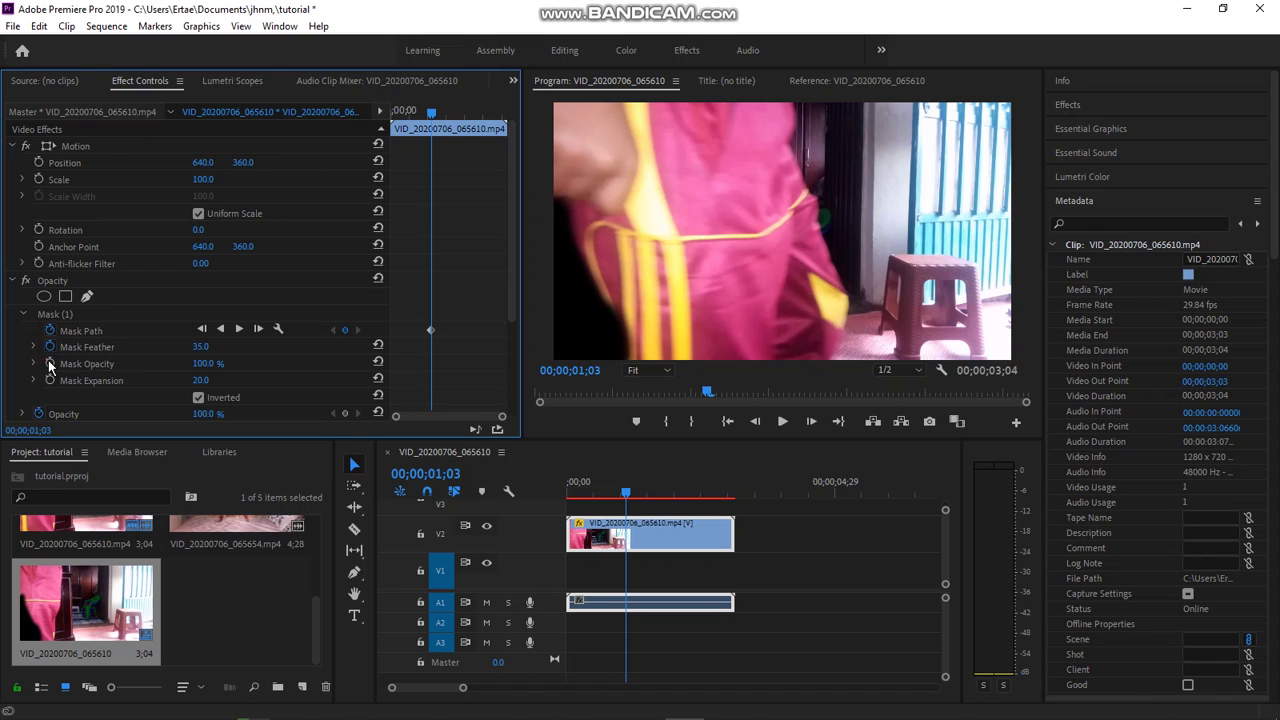
click(49, 363)
click(50, 380)
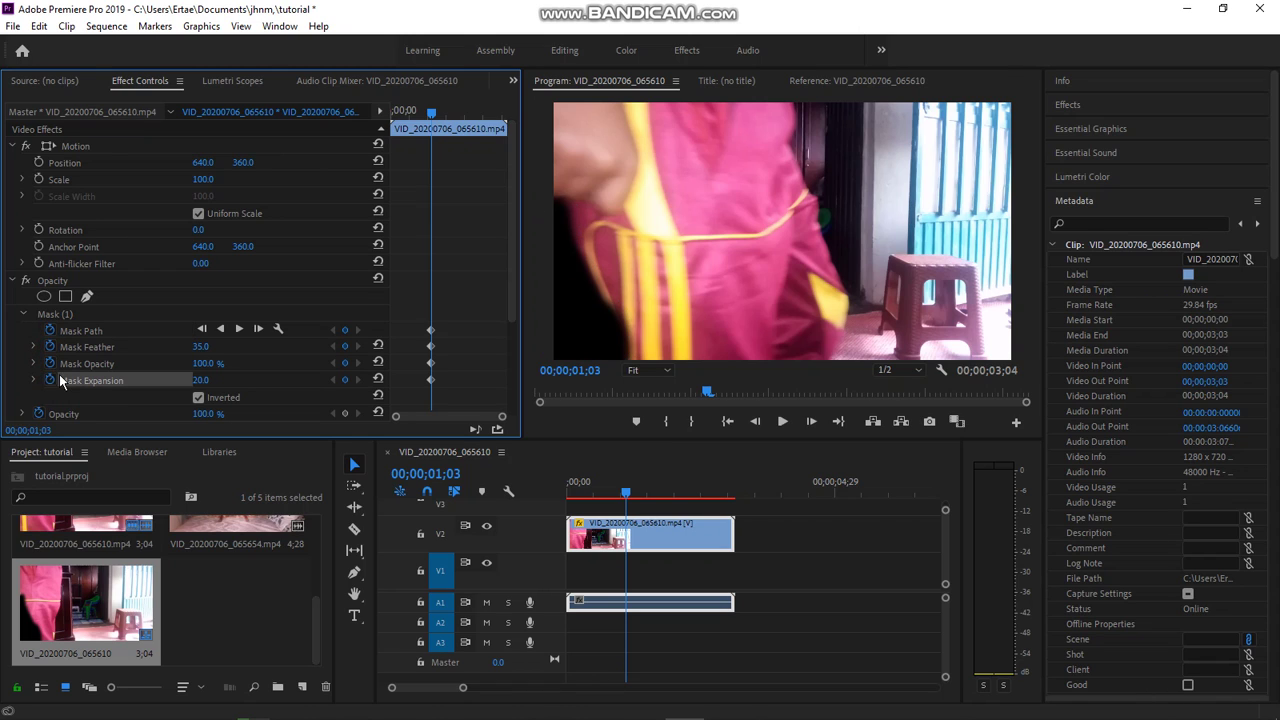
- Advance two frames to 00;00;01;05 and reshape the mask's right side to follow the person's back
click(99, 312)
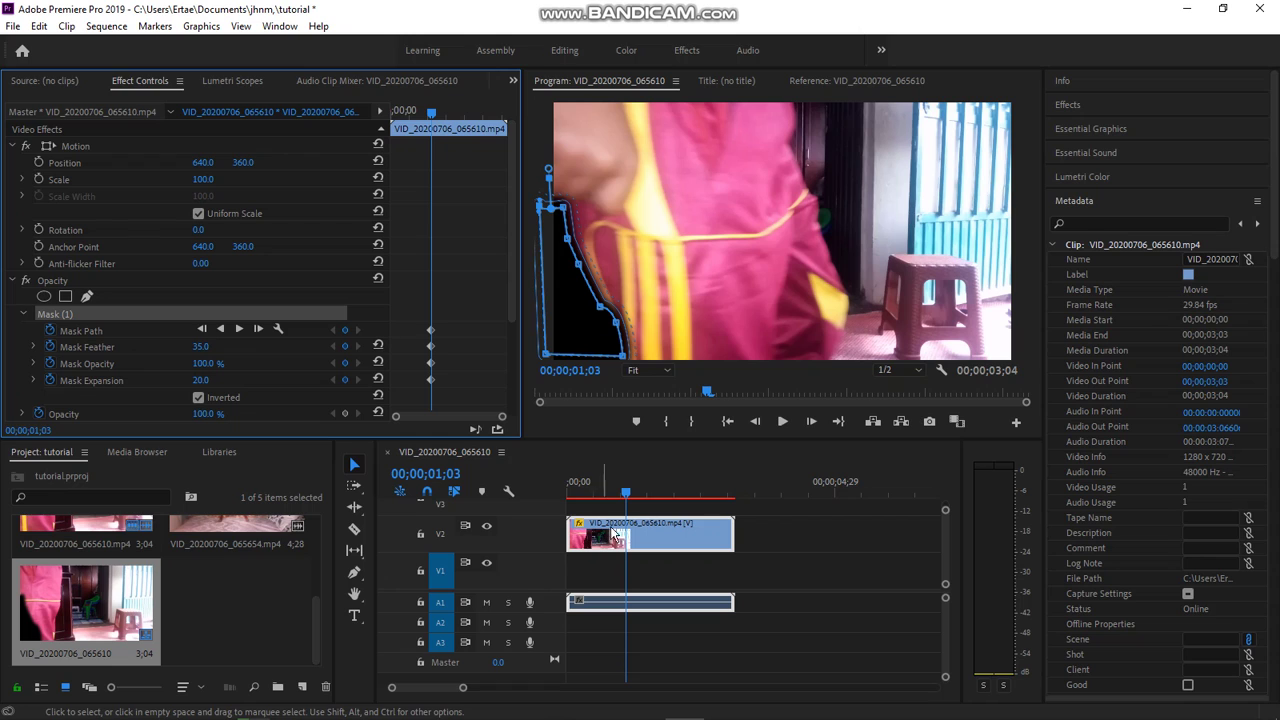
click(667, 528)
key(Right)
key(Right)
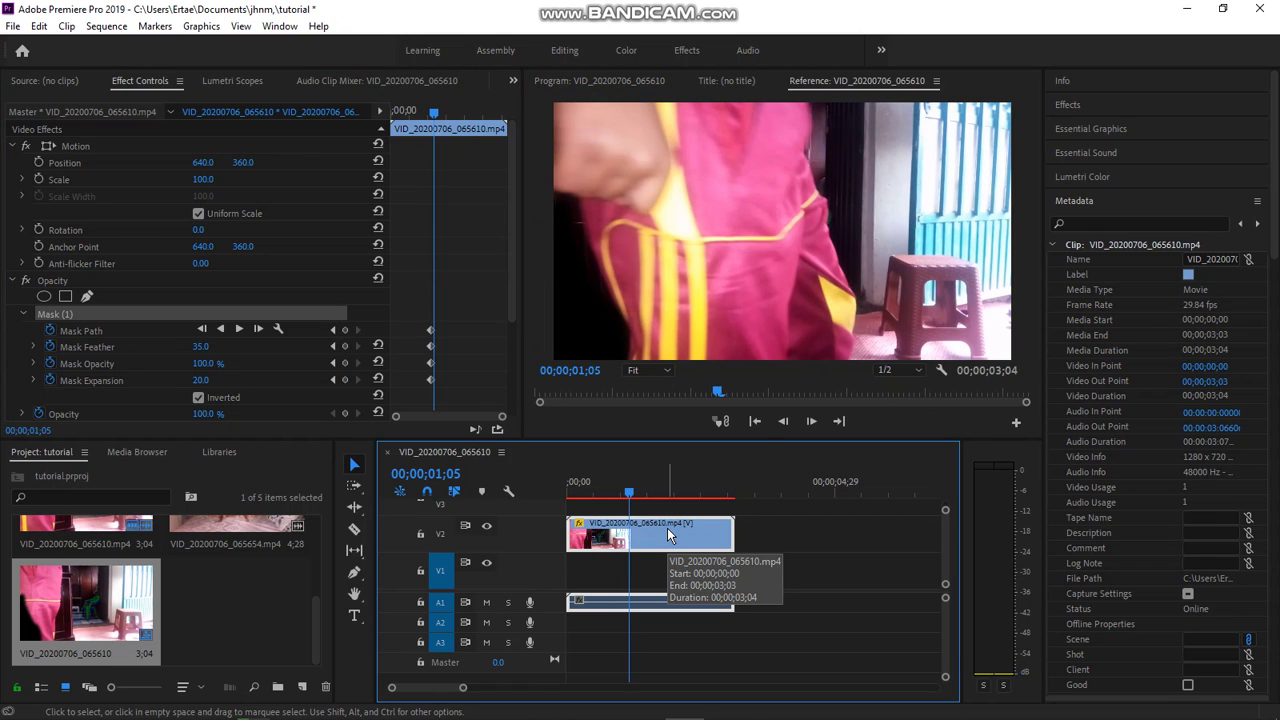
click(316, 313)
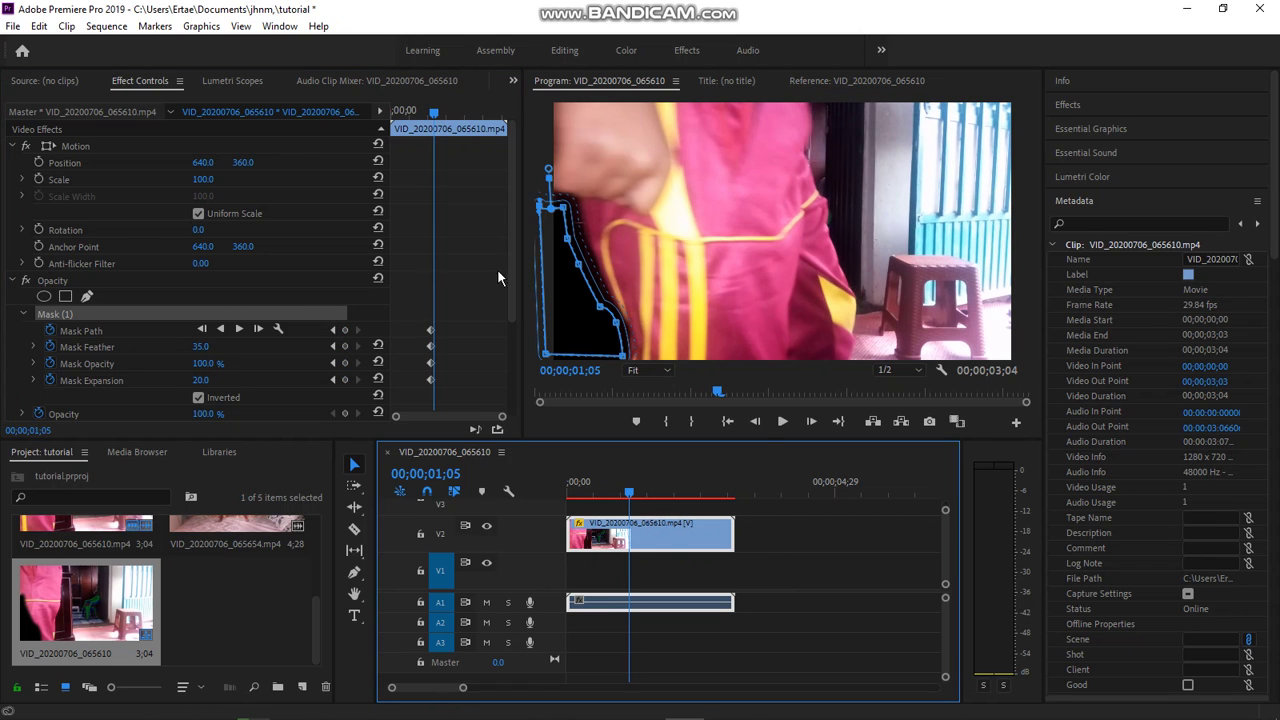
click(563, 211)
drag(563, 211, 602, 306)
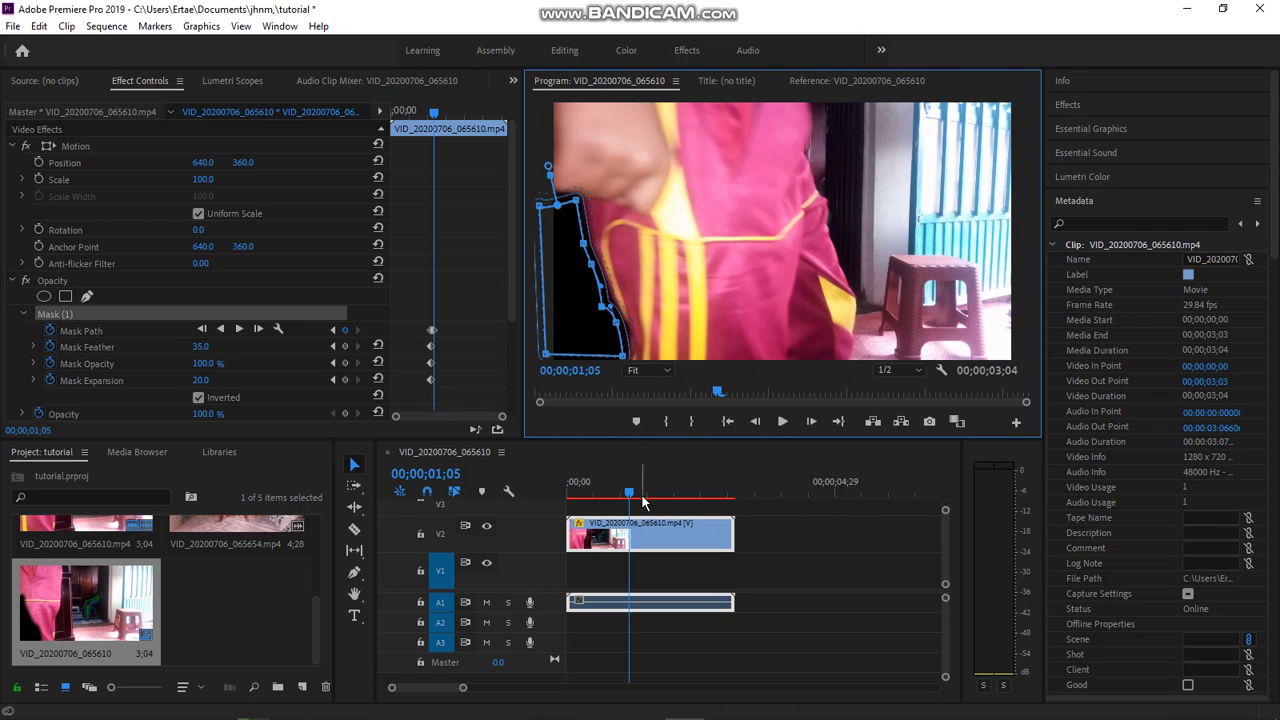
- At 00;00;01;07, extend the mask to the frame's top edge and fit its right side to the person's back
click(658, 540)
key(Right)
key(Right)
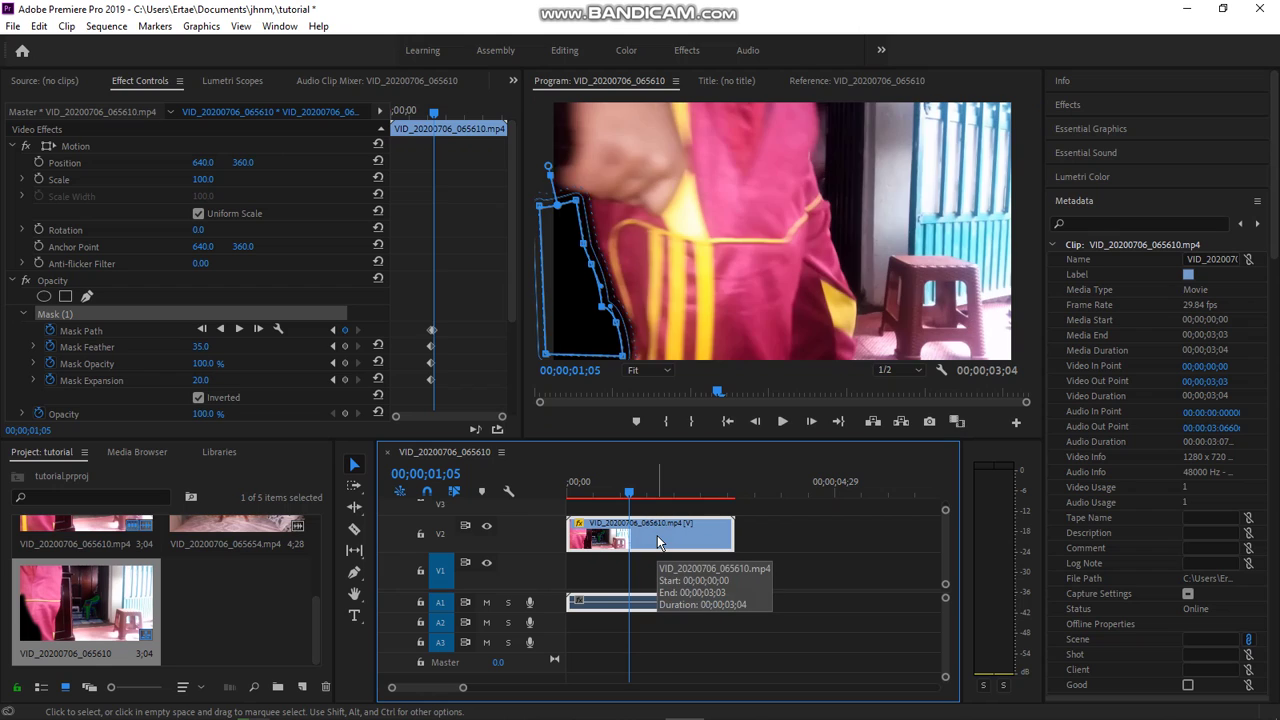
click(309, 314)
drag(575, 201, 589, 113)
drag(537, 148, 542, 80)
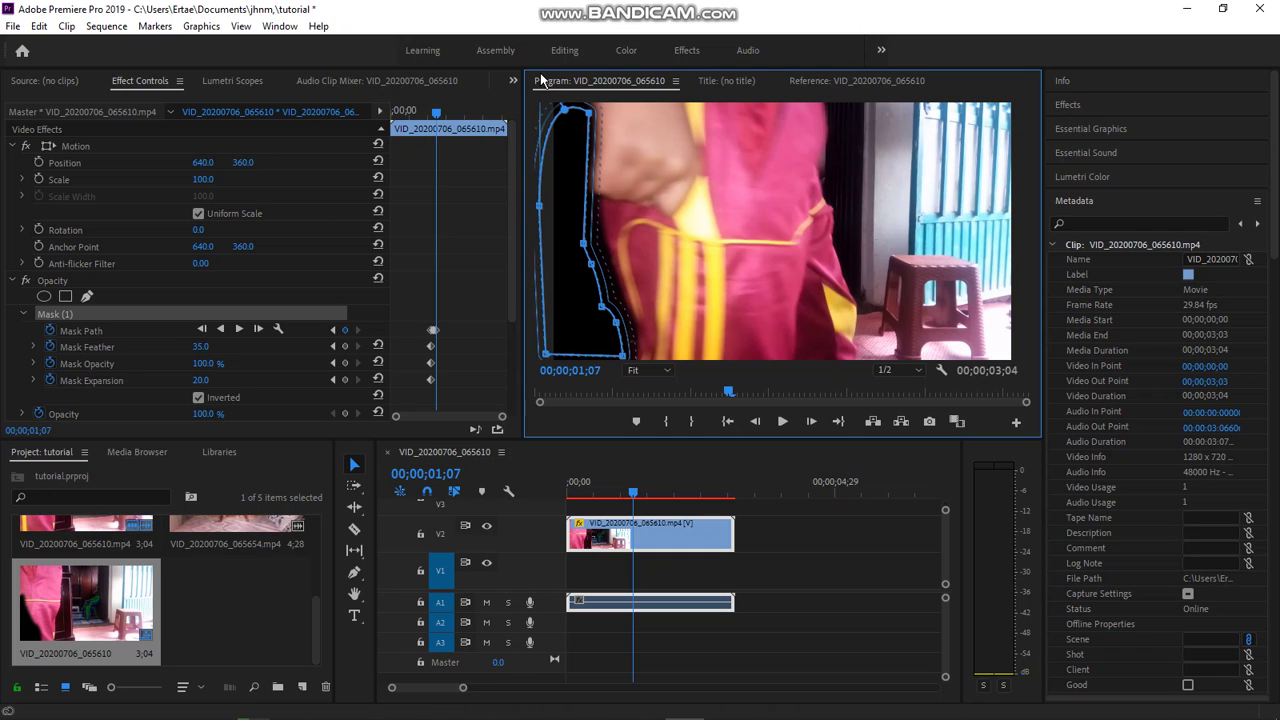
drag(584, 244, 609, 270)
drag(622, 316, 634, 340)
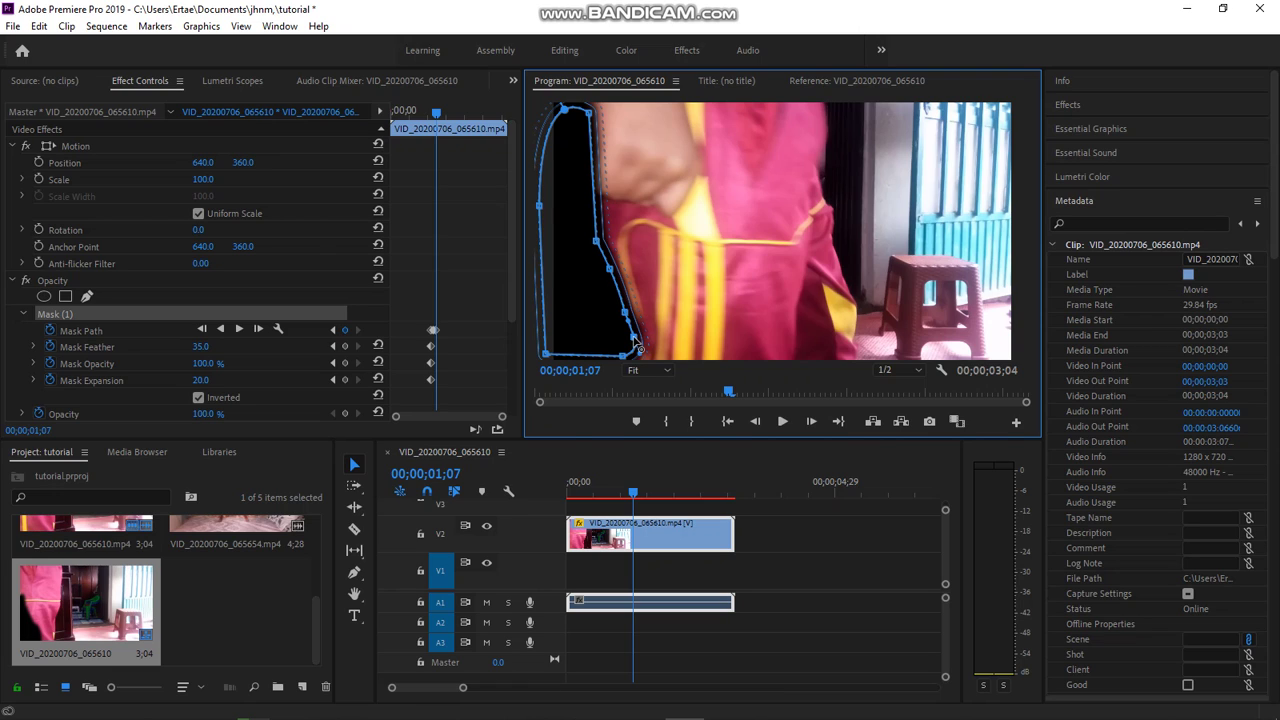
- Advance one frame to 00;00;02;00 and move the mask's right-side points outward to the person's edge
mouse_move(710, 12)
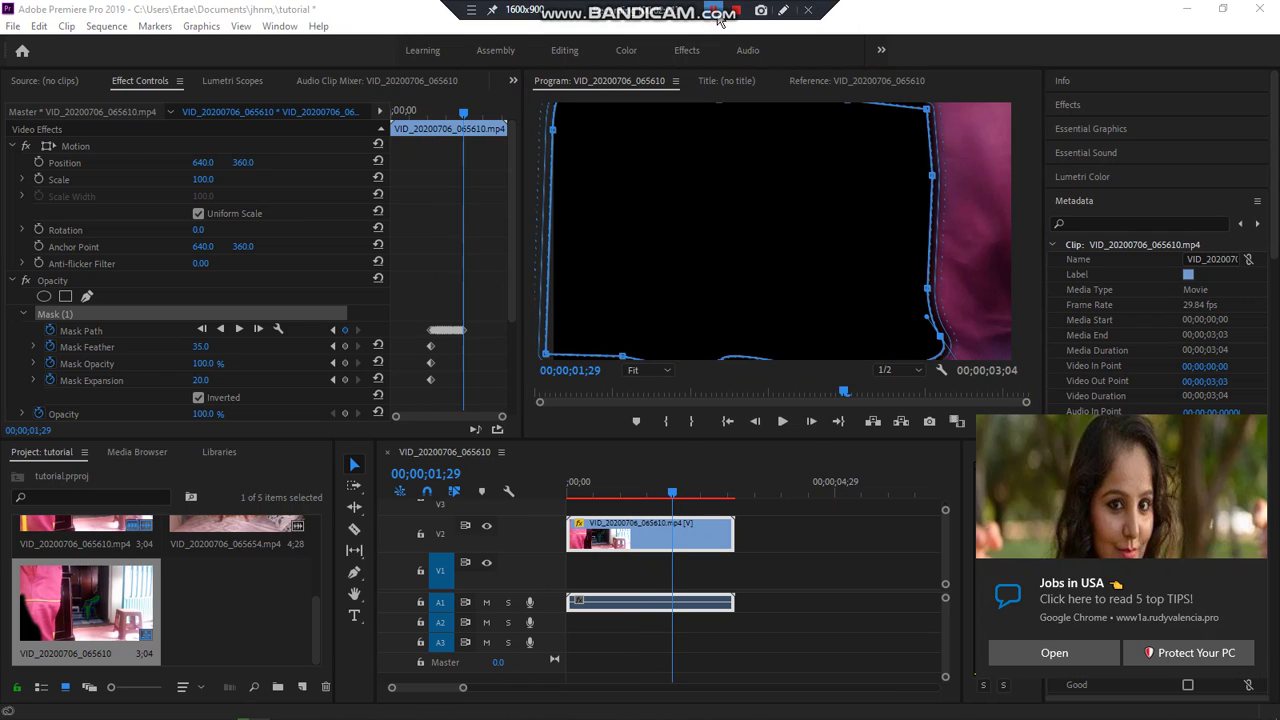
click(702, 530)
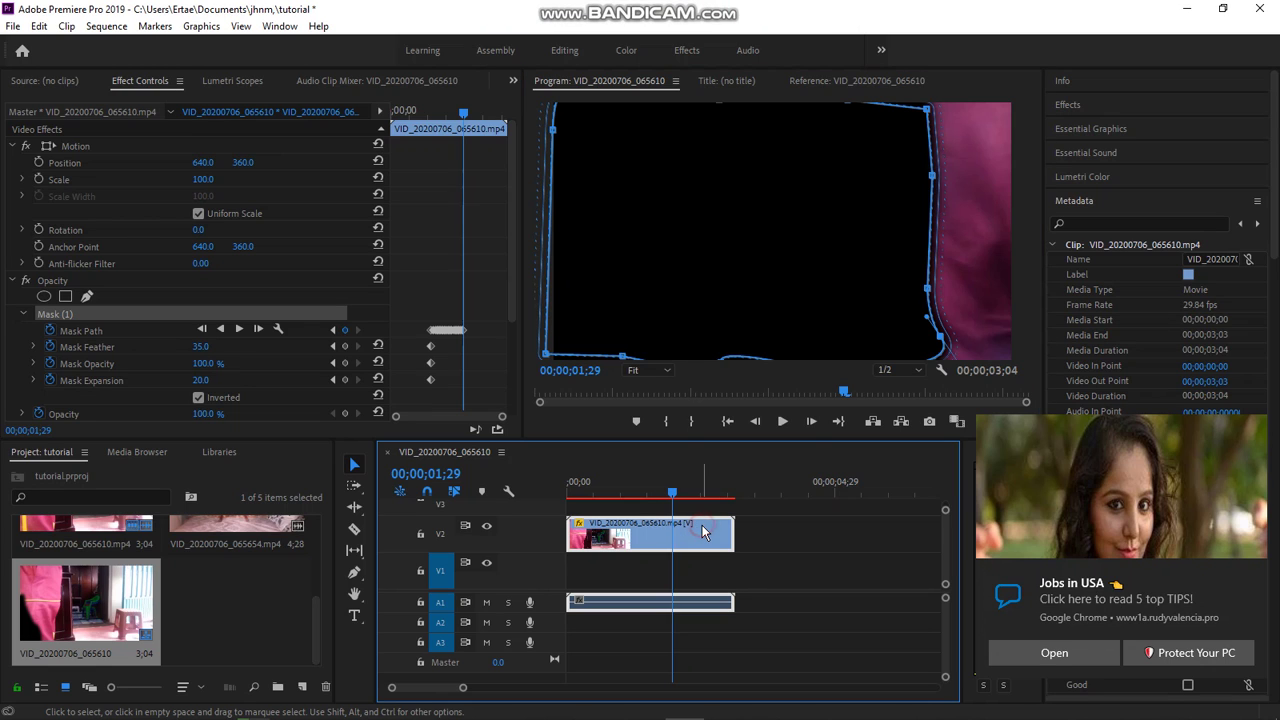
key(Right)
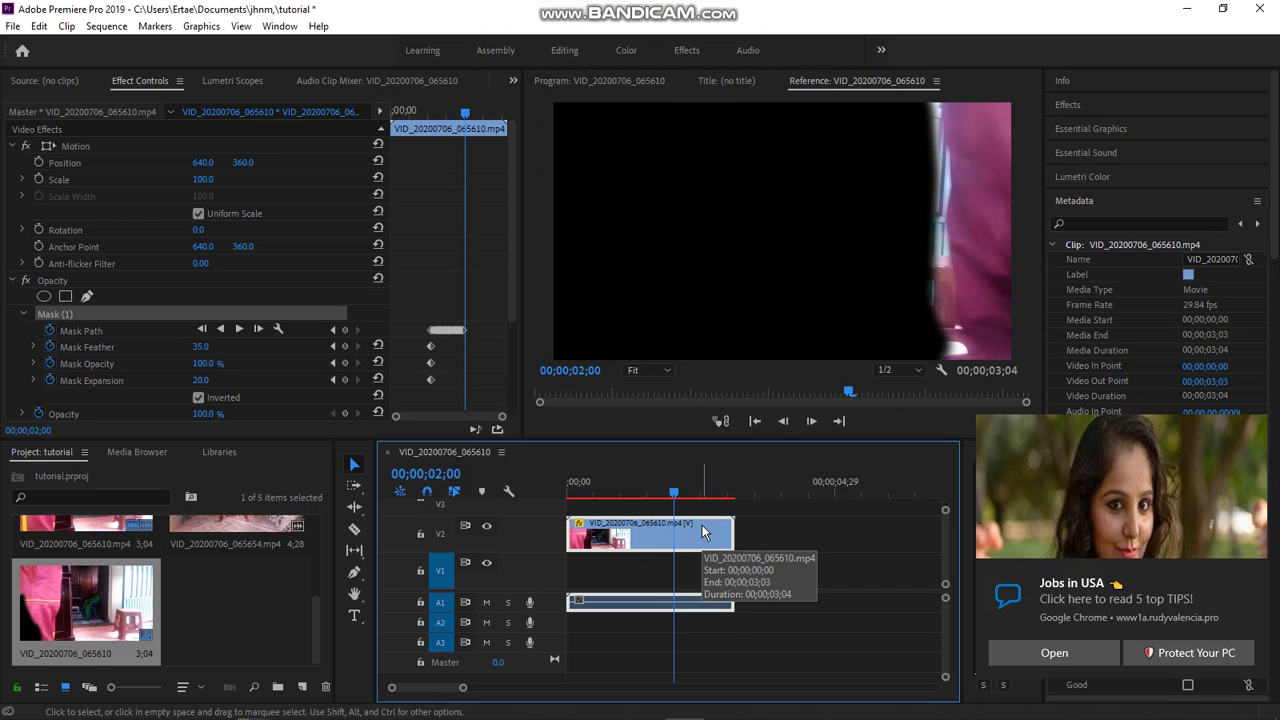
click(306, 317)
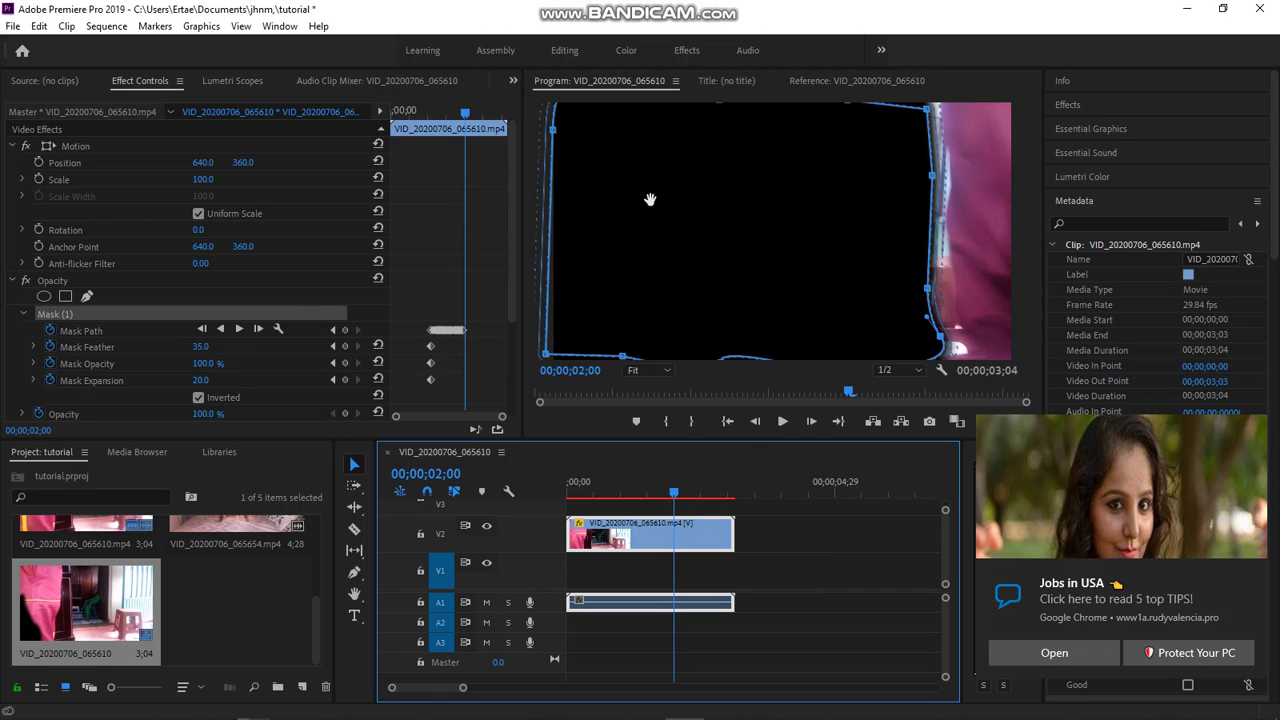
drag(934, 118, 940, 103)
drag(932, 179, 946, 178)
drag(929, 290, 950, 292)
click(940, 340)
drag(940, 342, 972, 352)
- At 00;00;02;01, shift the mask's right-side points to cover the background revealed behind the person
click(722, 538)
key(Right)
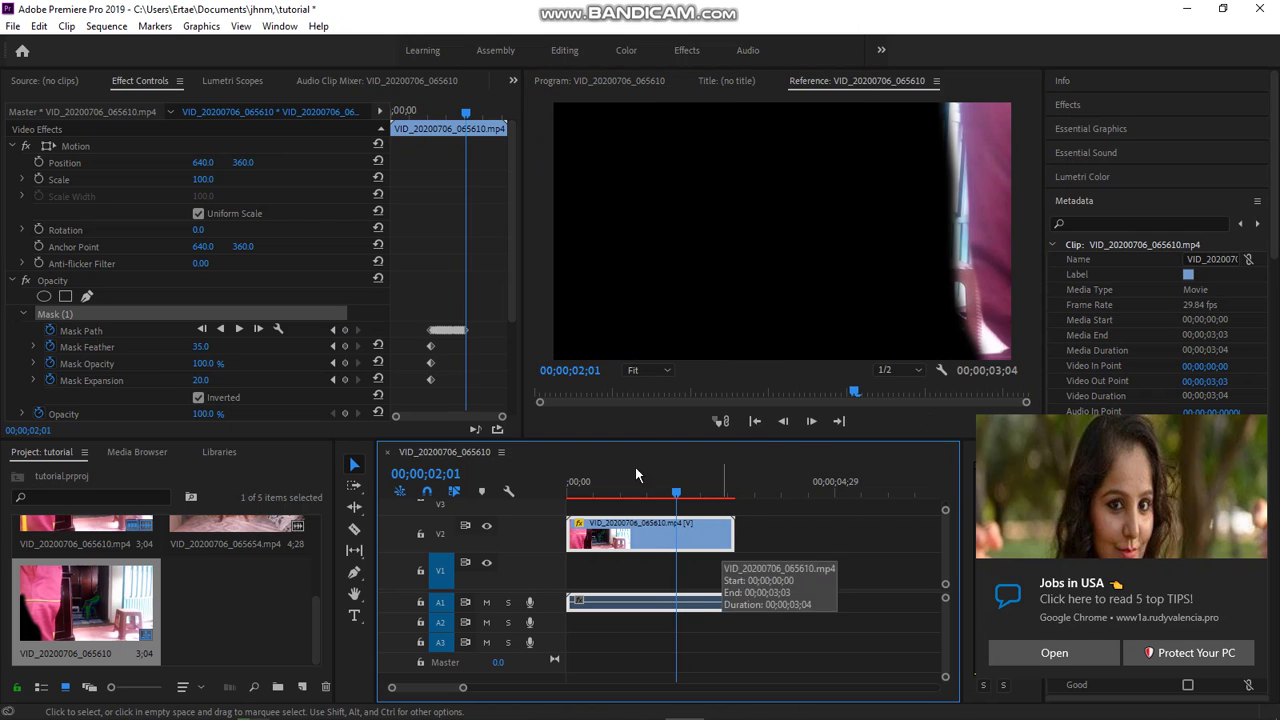
click(309, 313)
drag(948, 177, 965, 188)
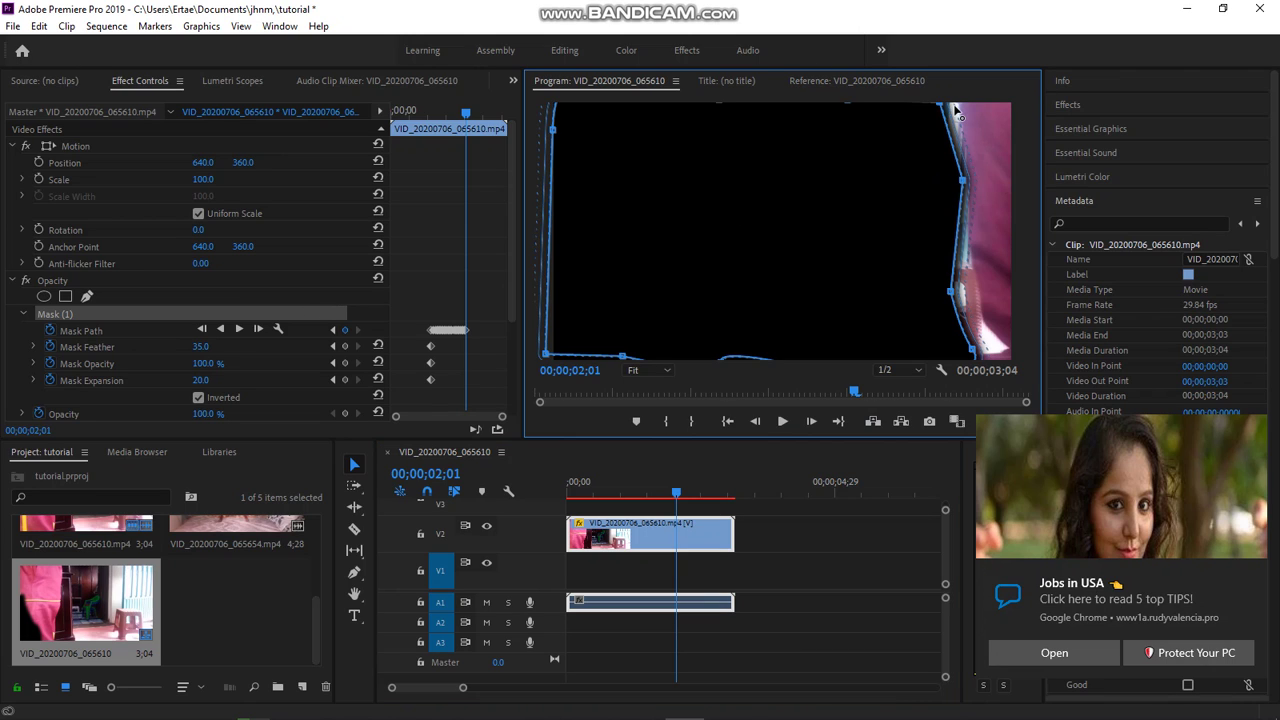
drag(954, 104, 956, 104)
drag(950, 292, 970, 300)
drag(972, 347, 1001, 348)
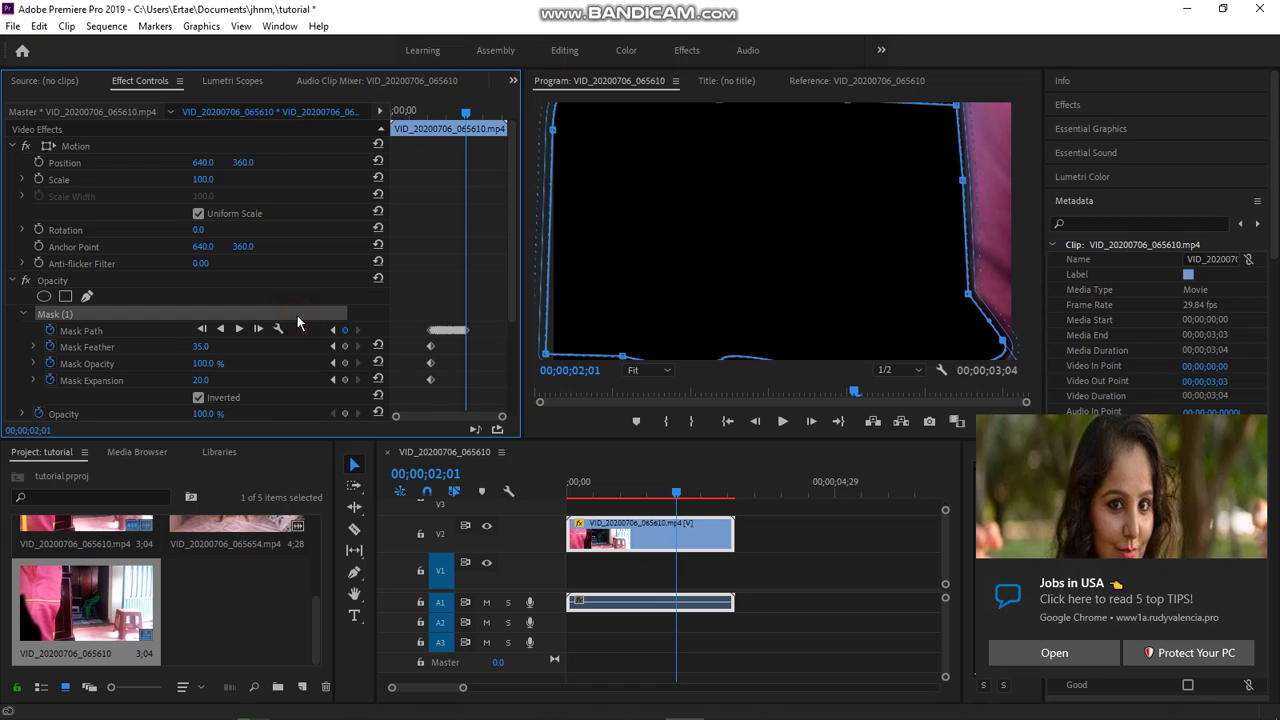
- At 00;00;02;02, reshape the mask's right side along the person, pulling its lower points toward the frame's edge
click(700, 533)
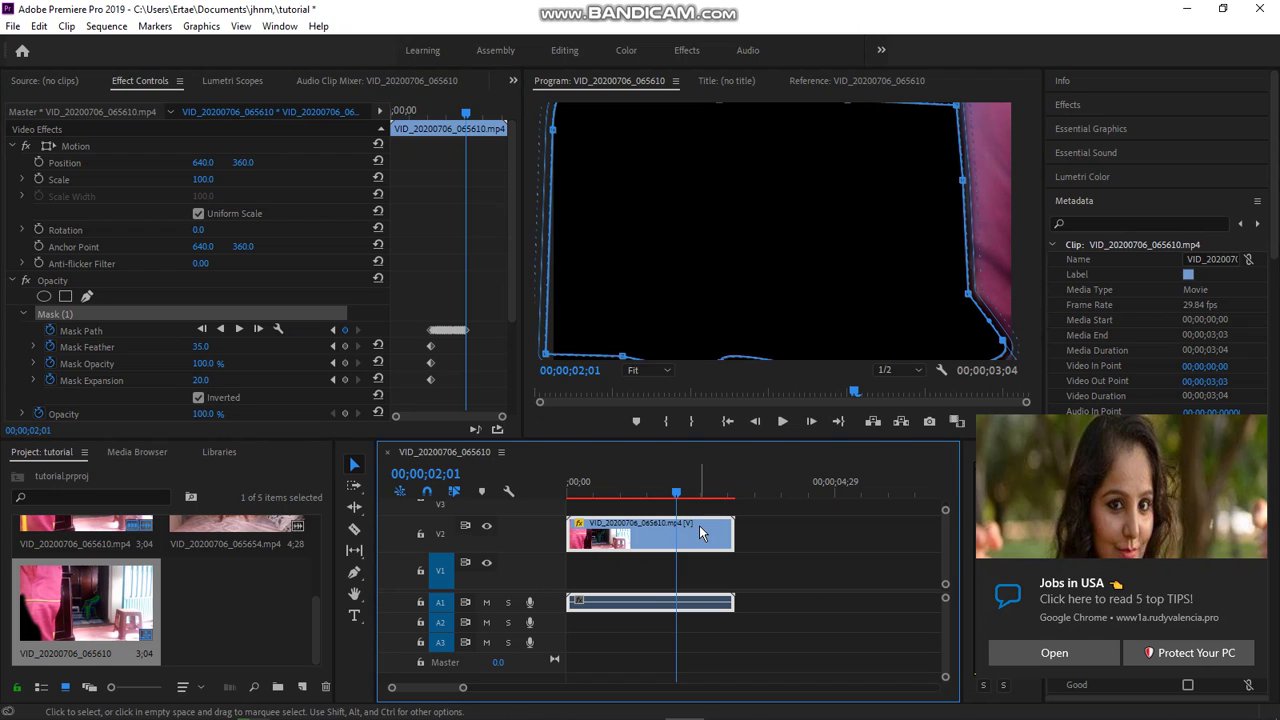
key(Right)
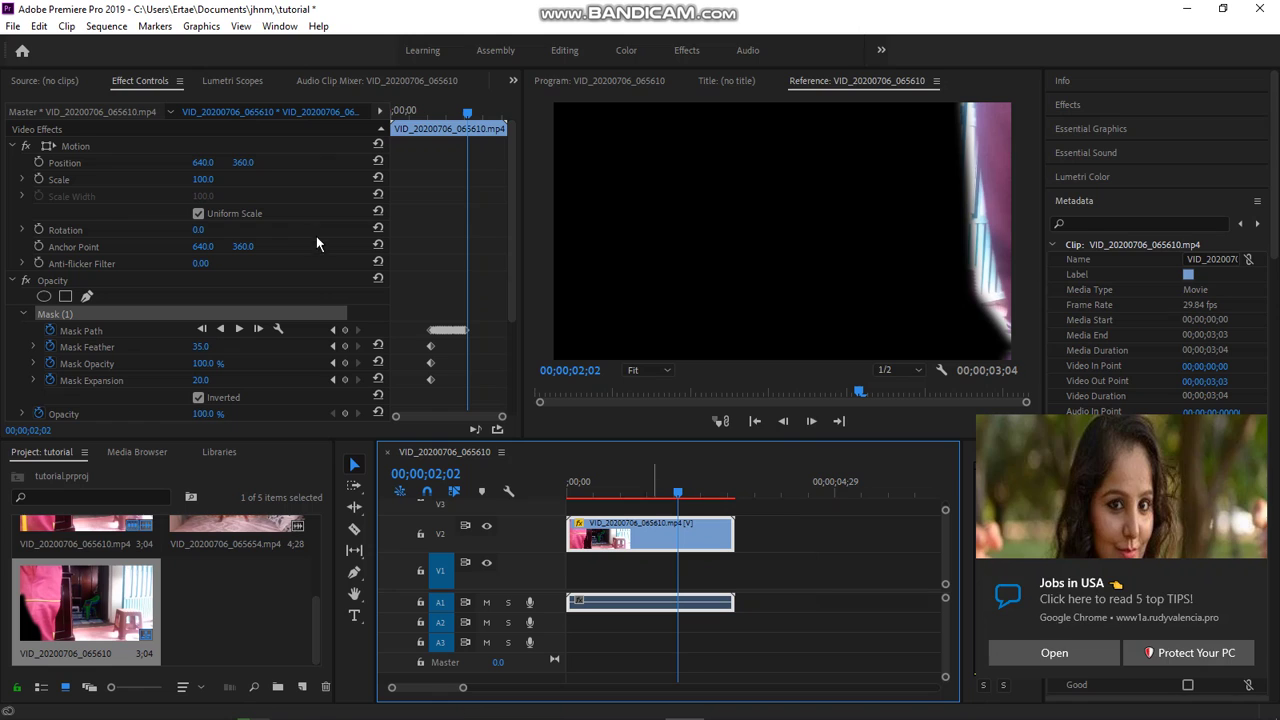
click(599, 80)
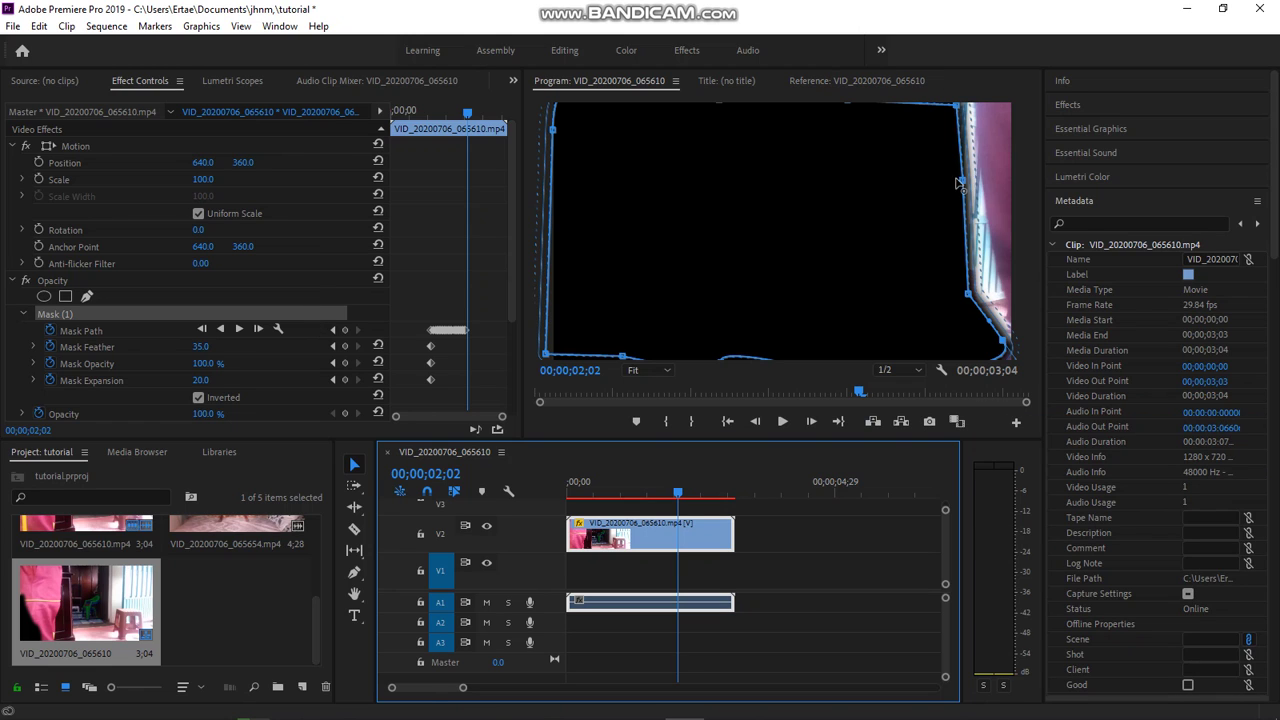
drag(966, 184, 976, 181)
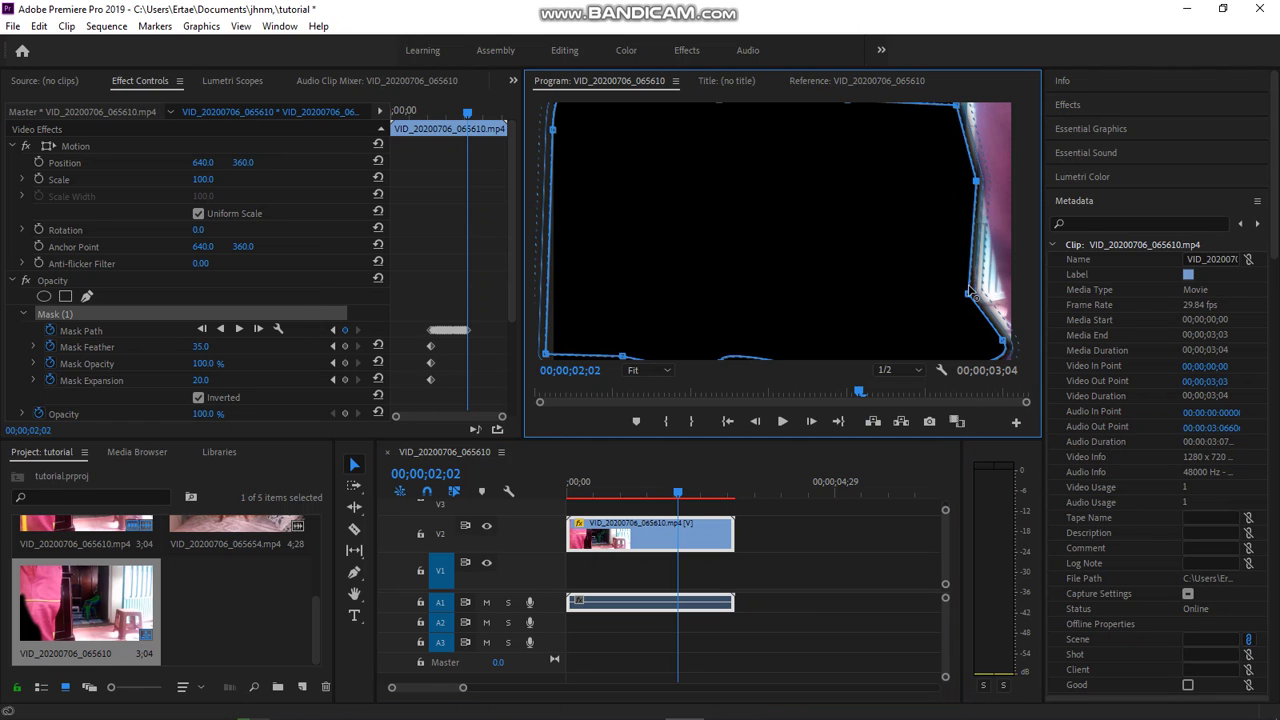
drag(978, 297, 1000, 280)
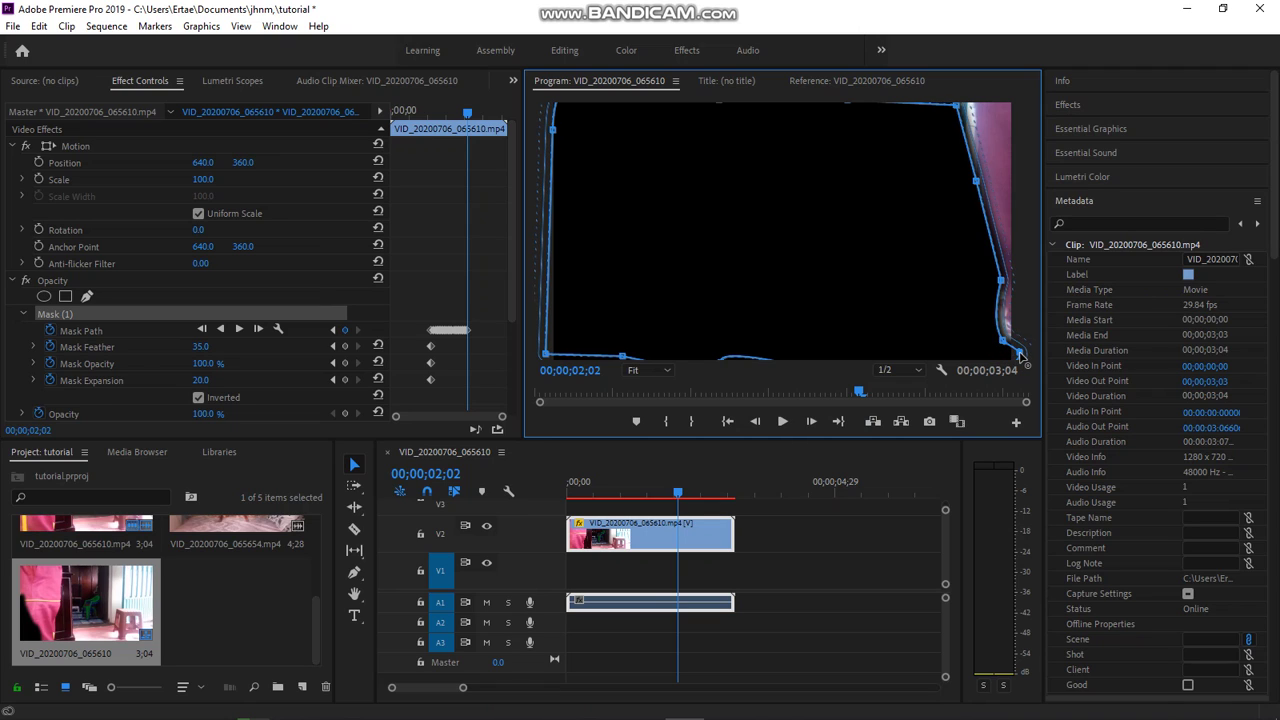
drag(1001, 340, 1016, 322)
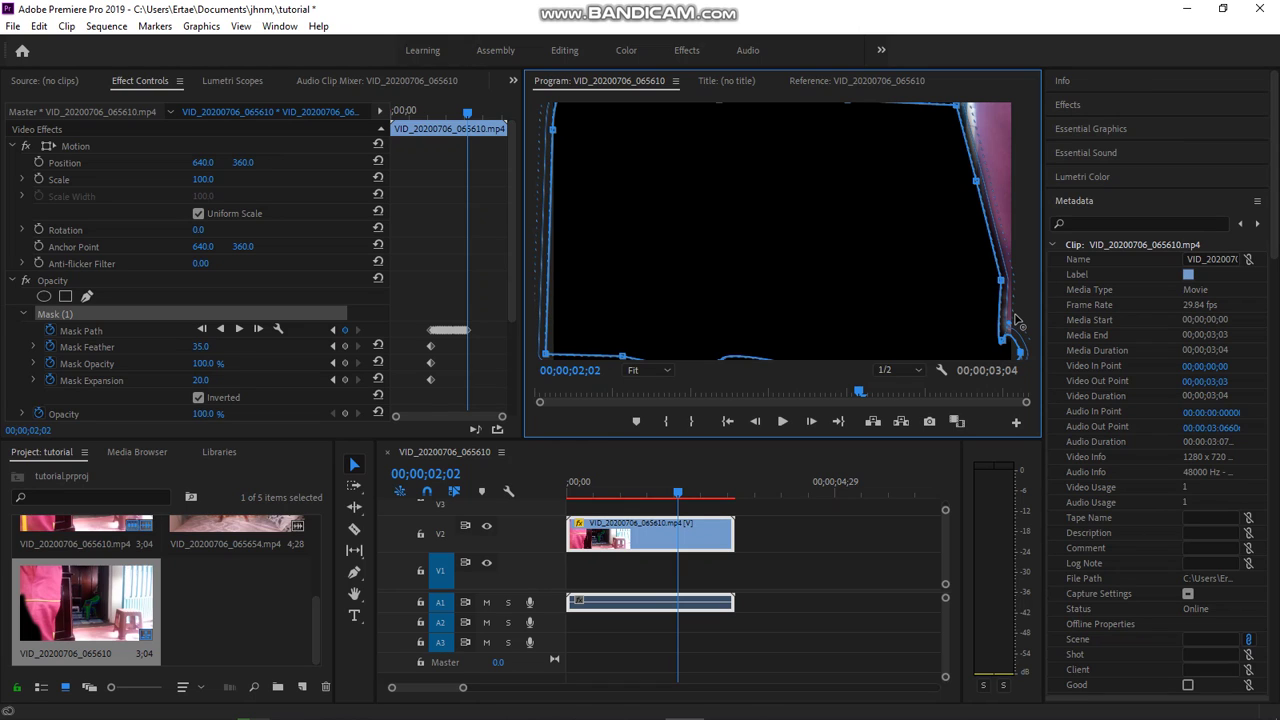
drag(957, 108, 971, 100)
- Advance one frame to 00;00;02;03 and move the mask's right-side points outward to cover the background behind the person
click(719, 540)
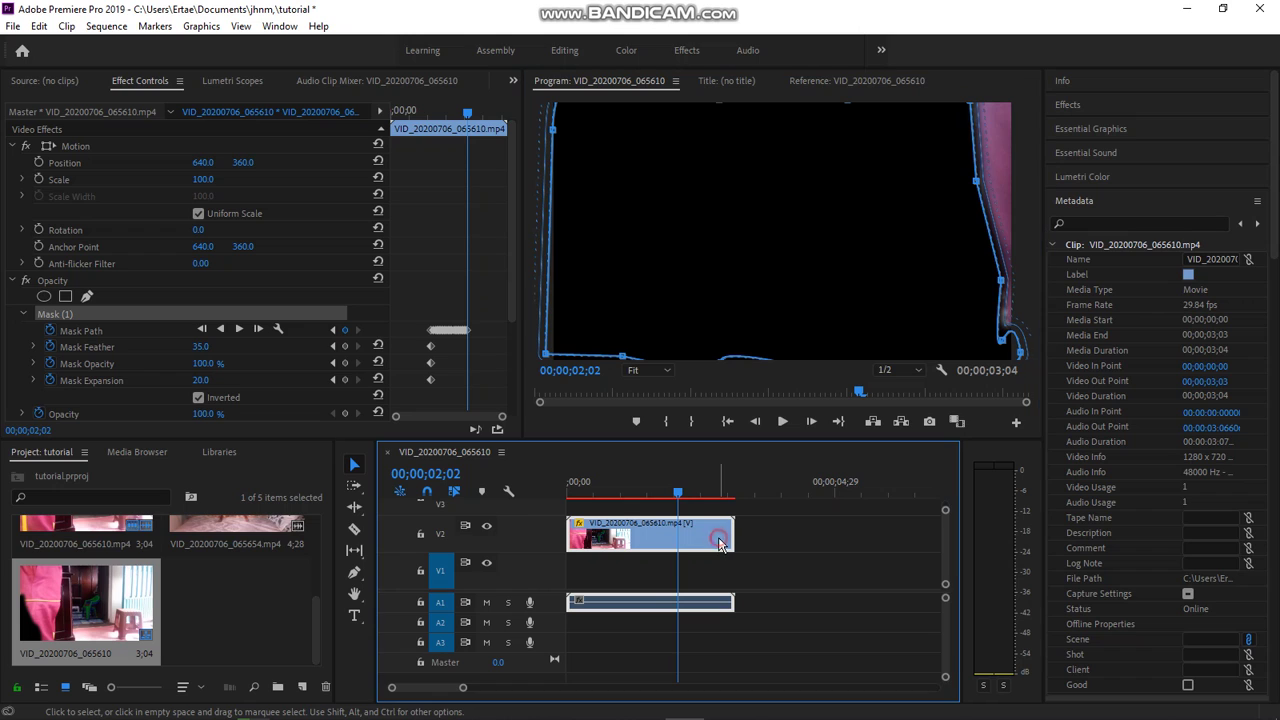
key(Right)
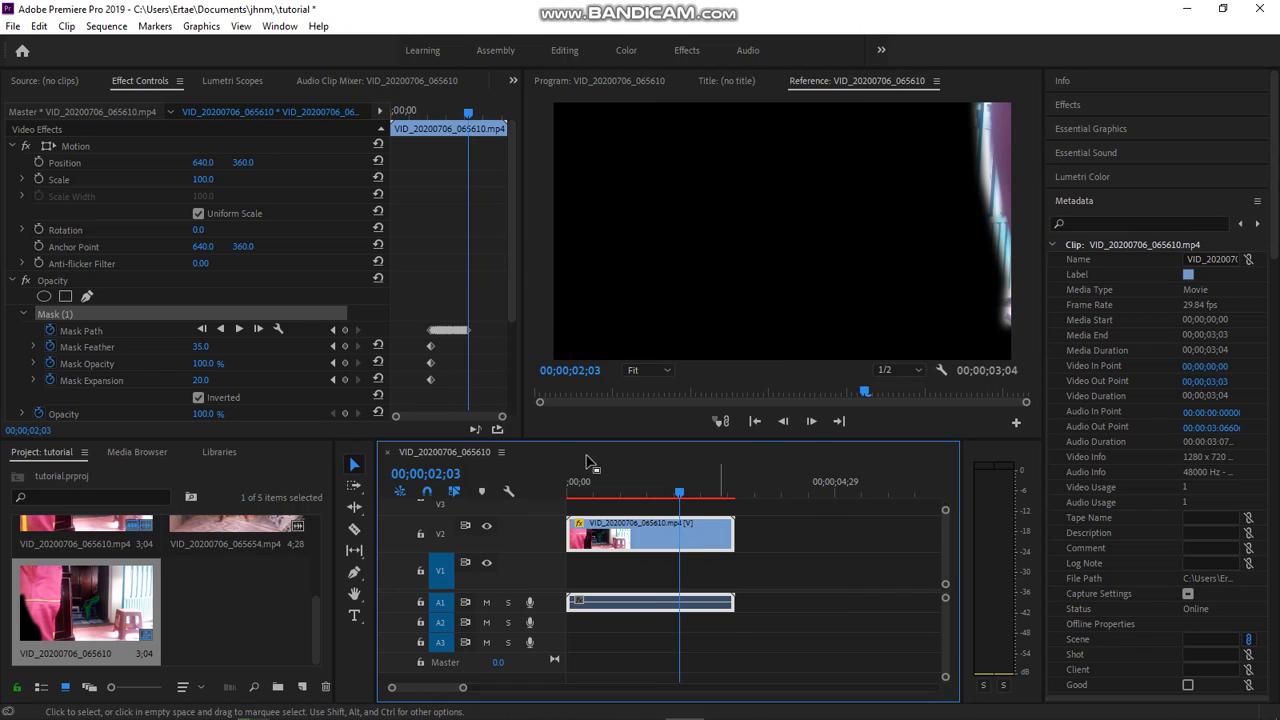
click(270, 316)
click(978, 184)
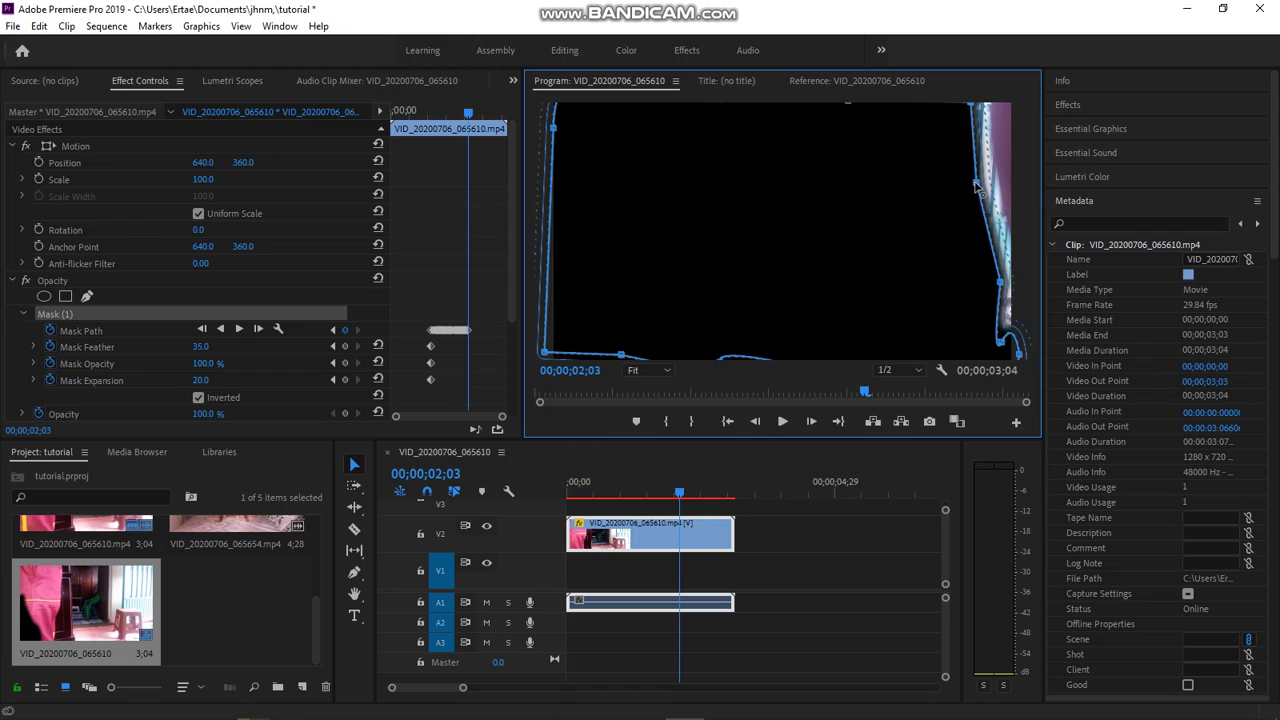
drag(976, 185, 986, 104)
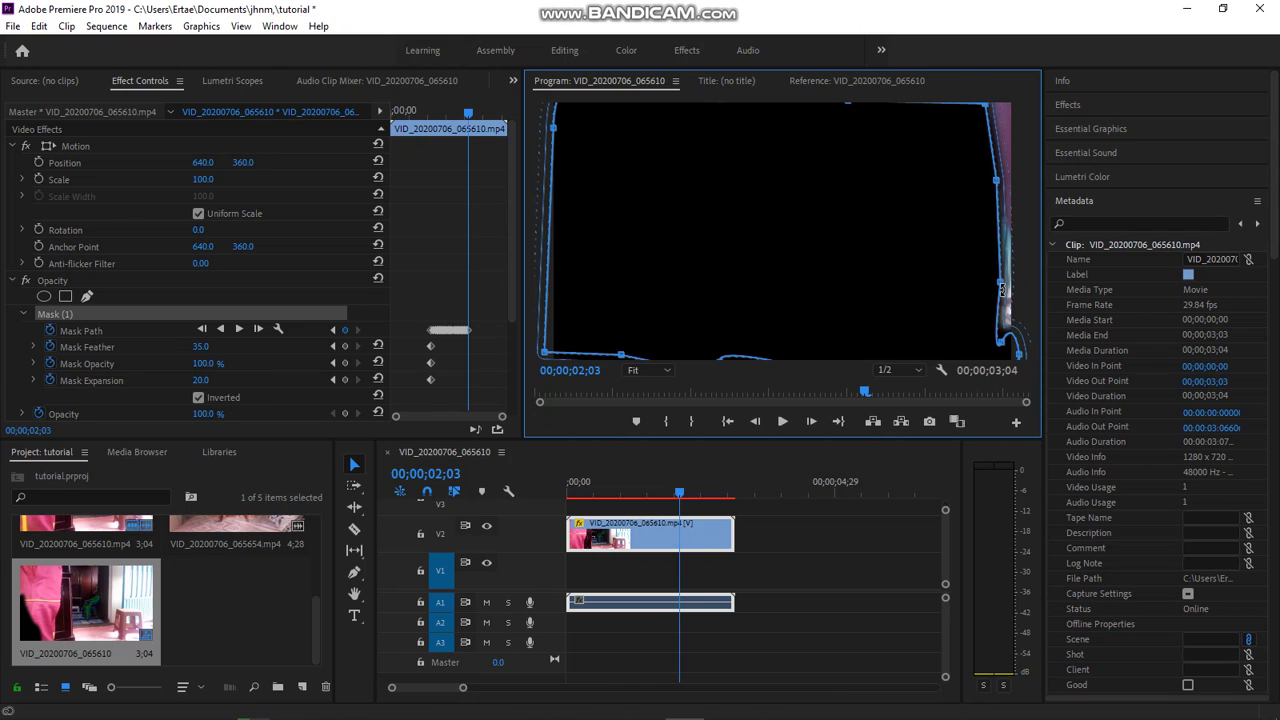
drag(1001, 281, 1018, 240)
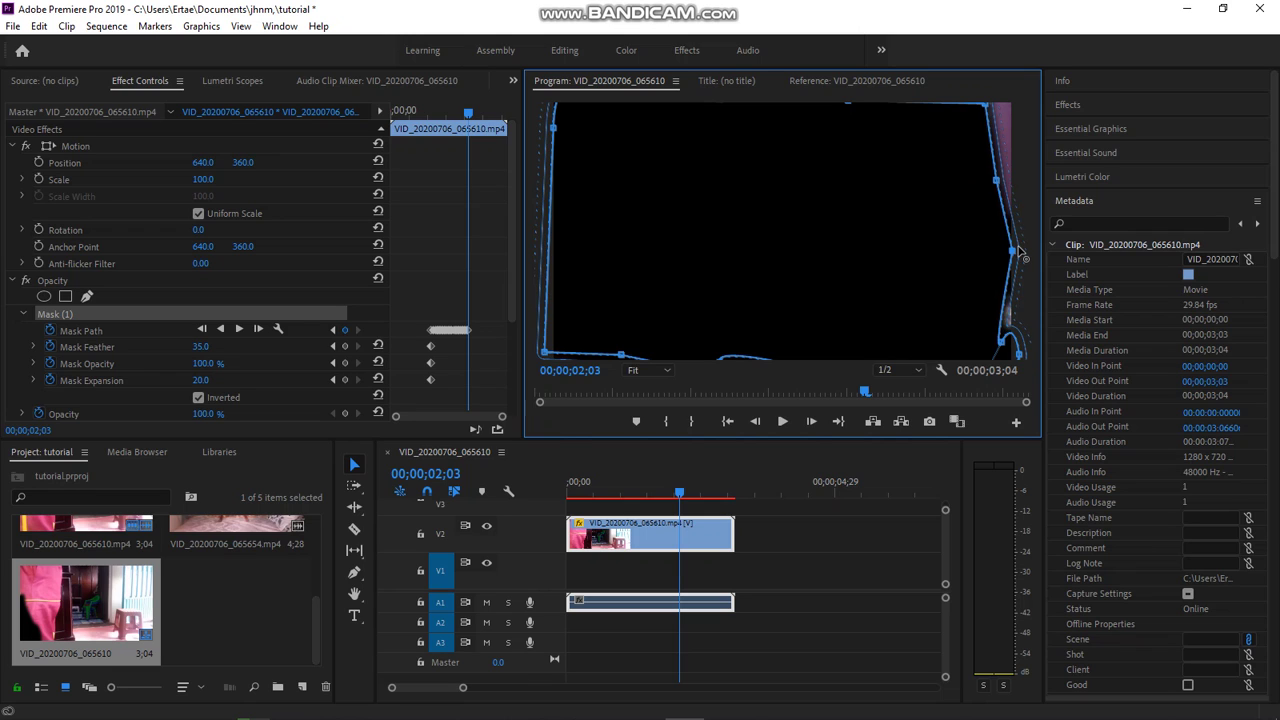
drag(1002, 342, 1010, 339)
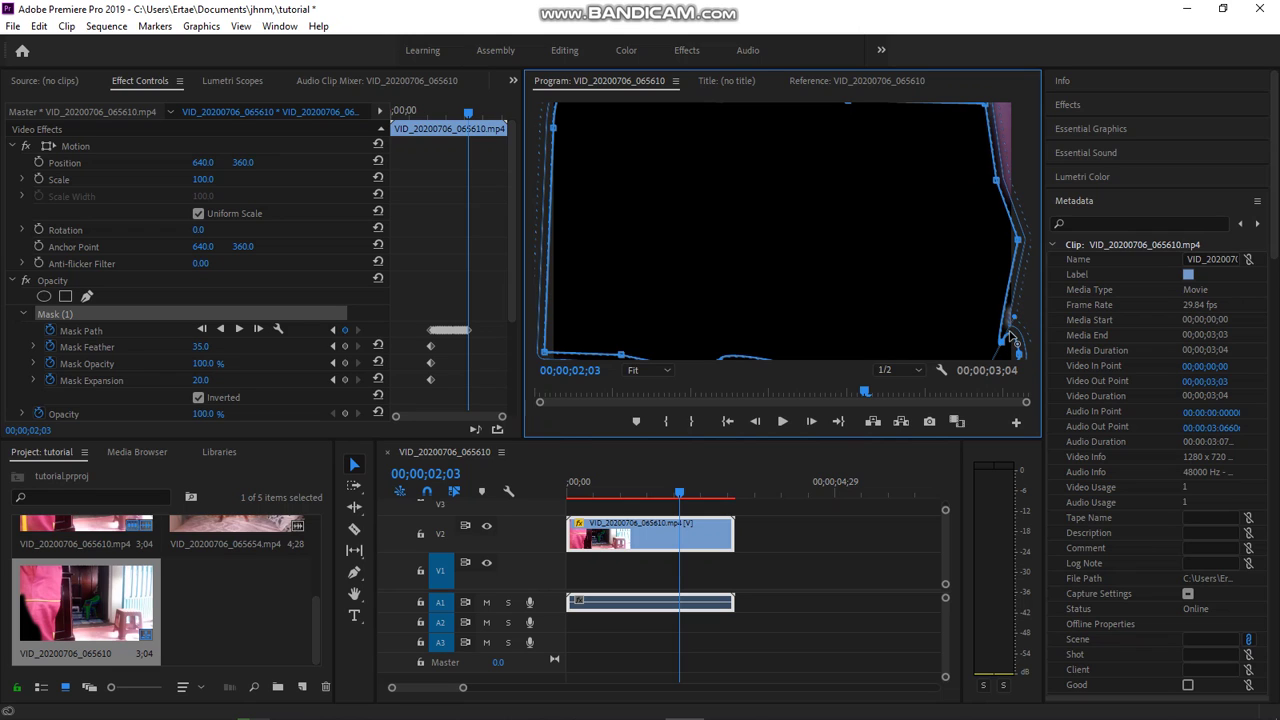
- At 00;00;02;04, move the mask's upper-right points past the frame's right edge so the mask covers the whole frame
click(704, 527)
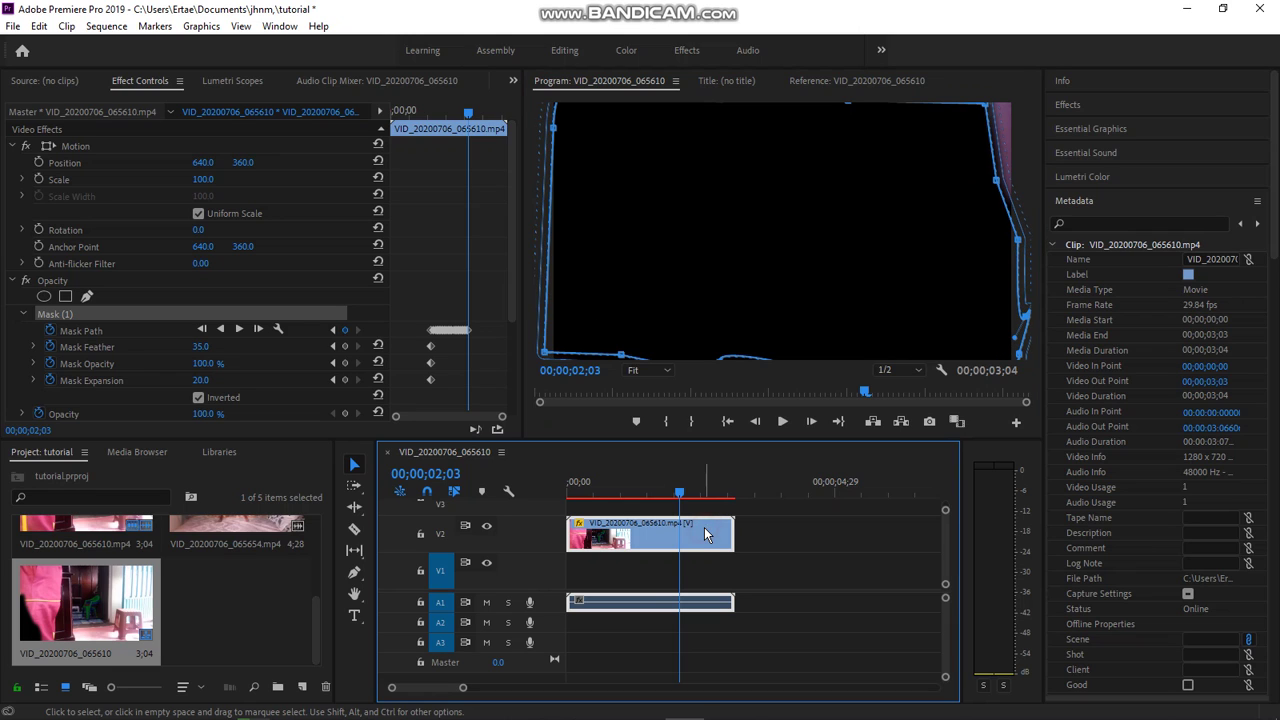
click(218, 316)
drag(1000, 188, 1015, 100)
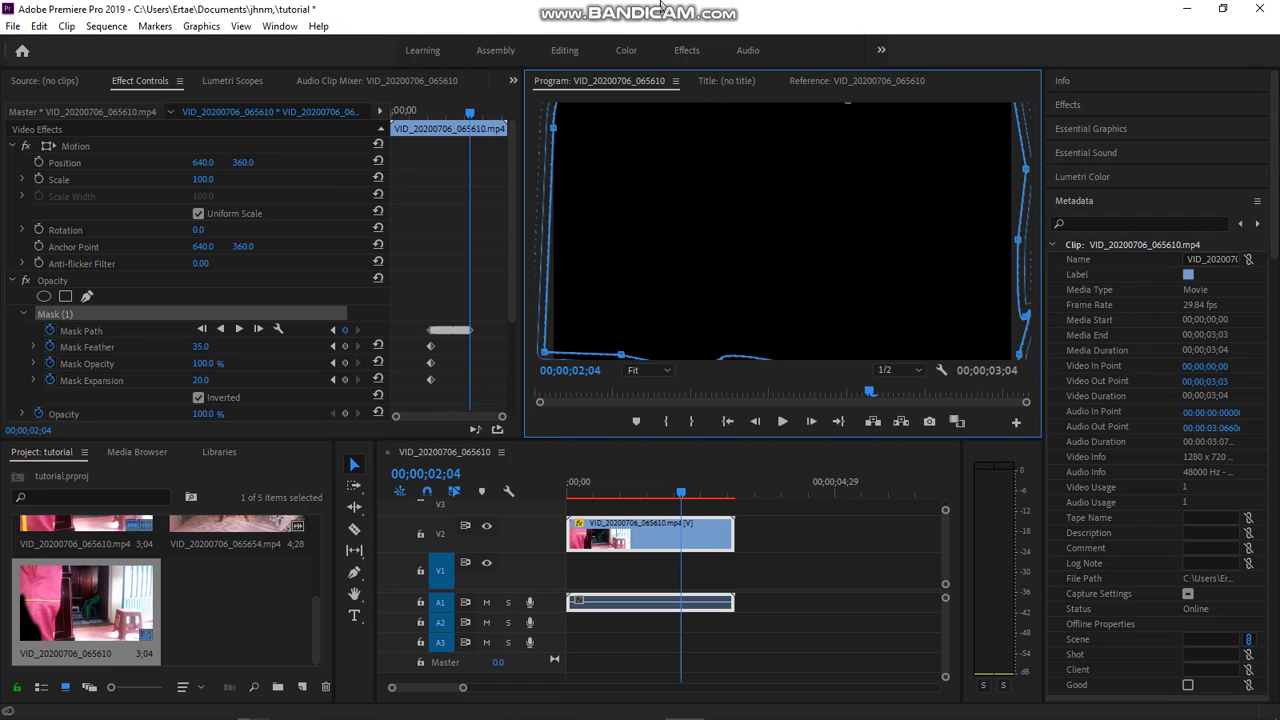
mouse_move(660, 8)
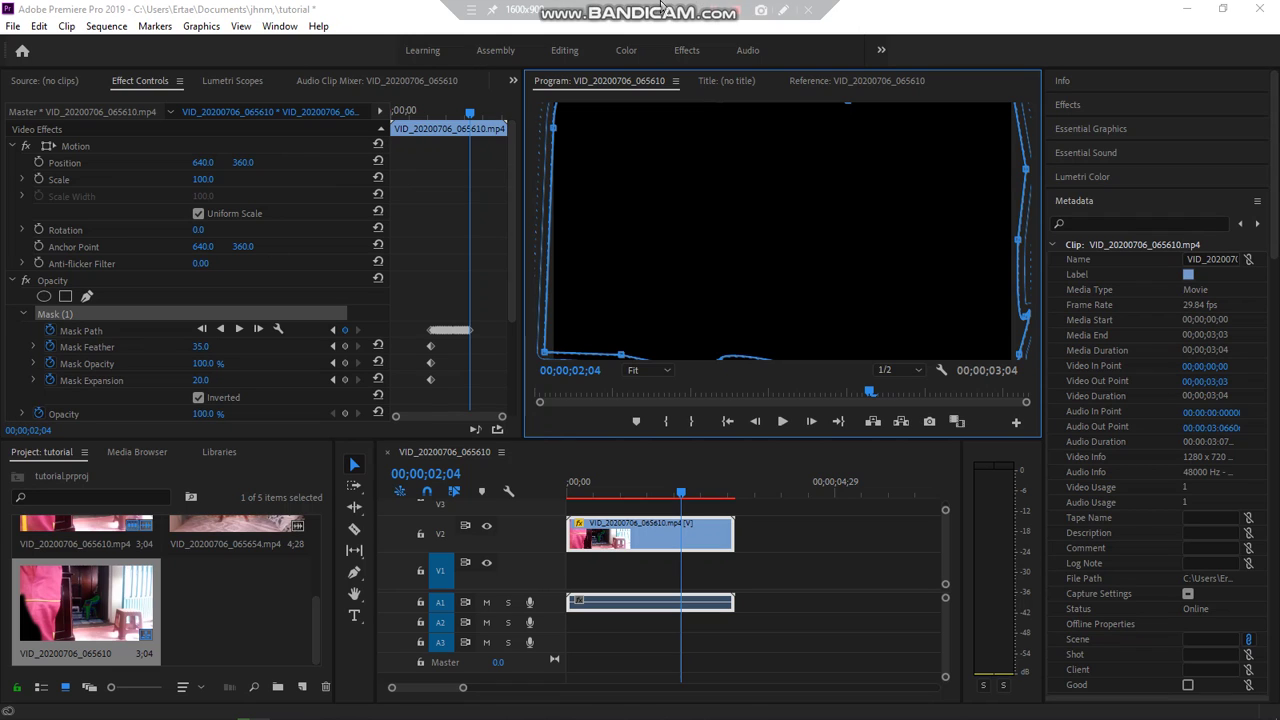
click(782, 10)
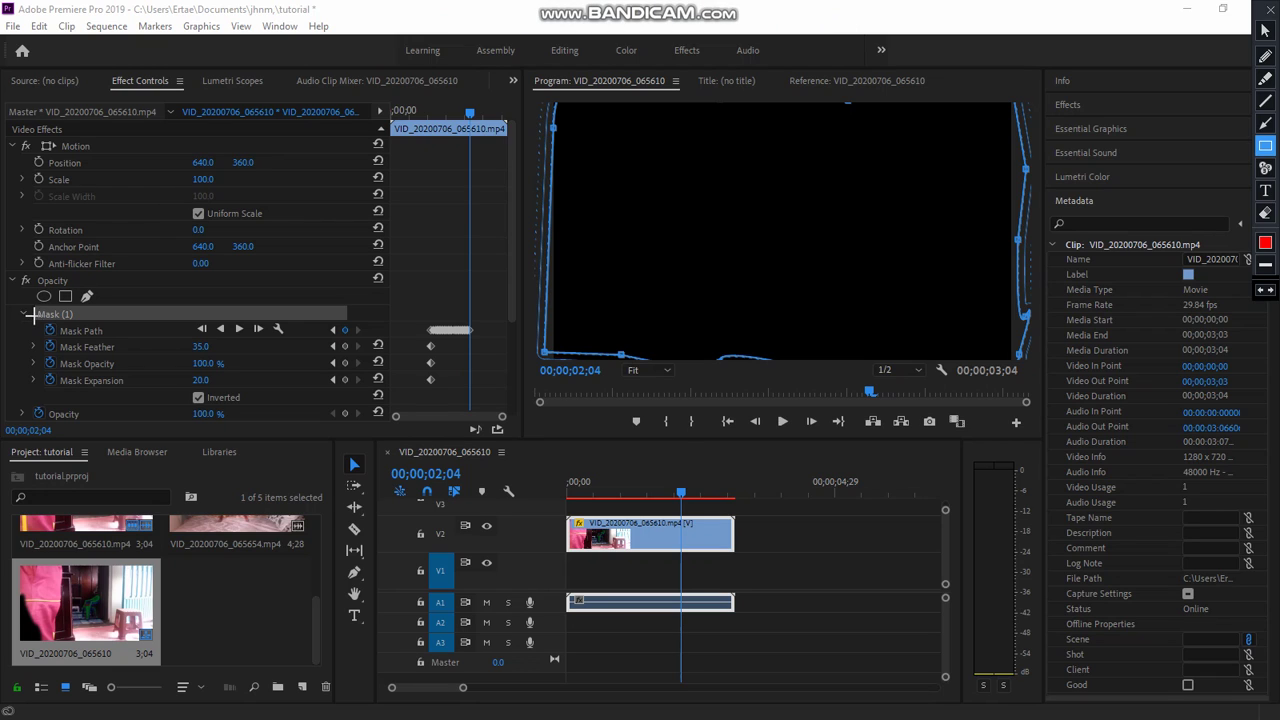
drag(36, 318, 65, 393)
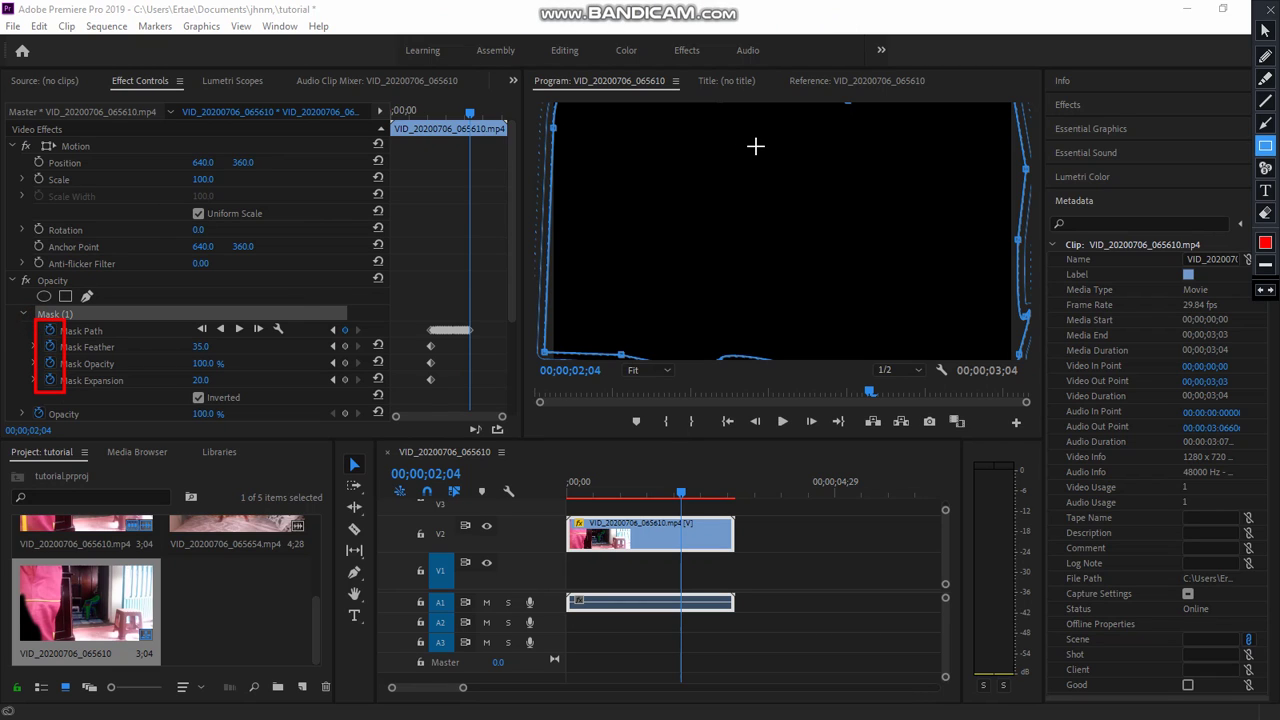
click(1271, 9)
click(794, 151)
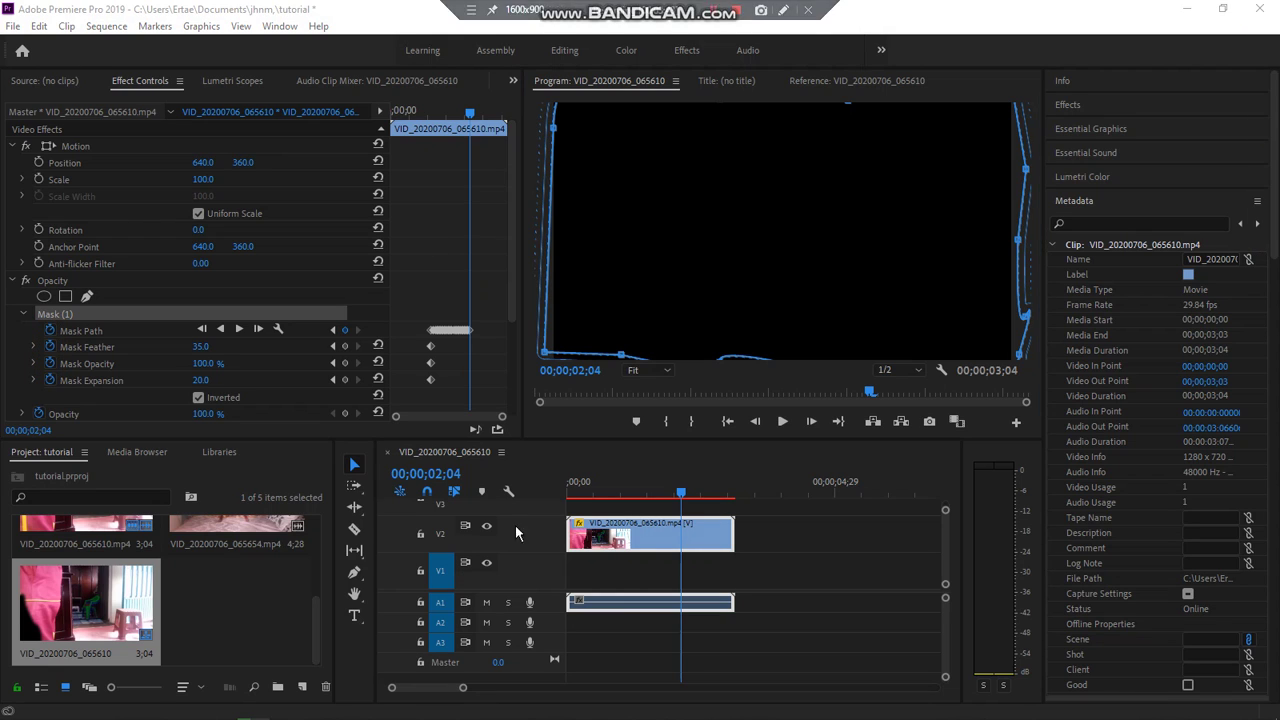
- Return to 00;00;00;00 and move the mask's remaining points farther outside the frame's left edge
drag(681, 496, 568, 497)
drag(576, 333, 521, 332)
drag(510, 332, 490, 333)
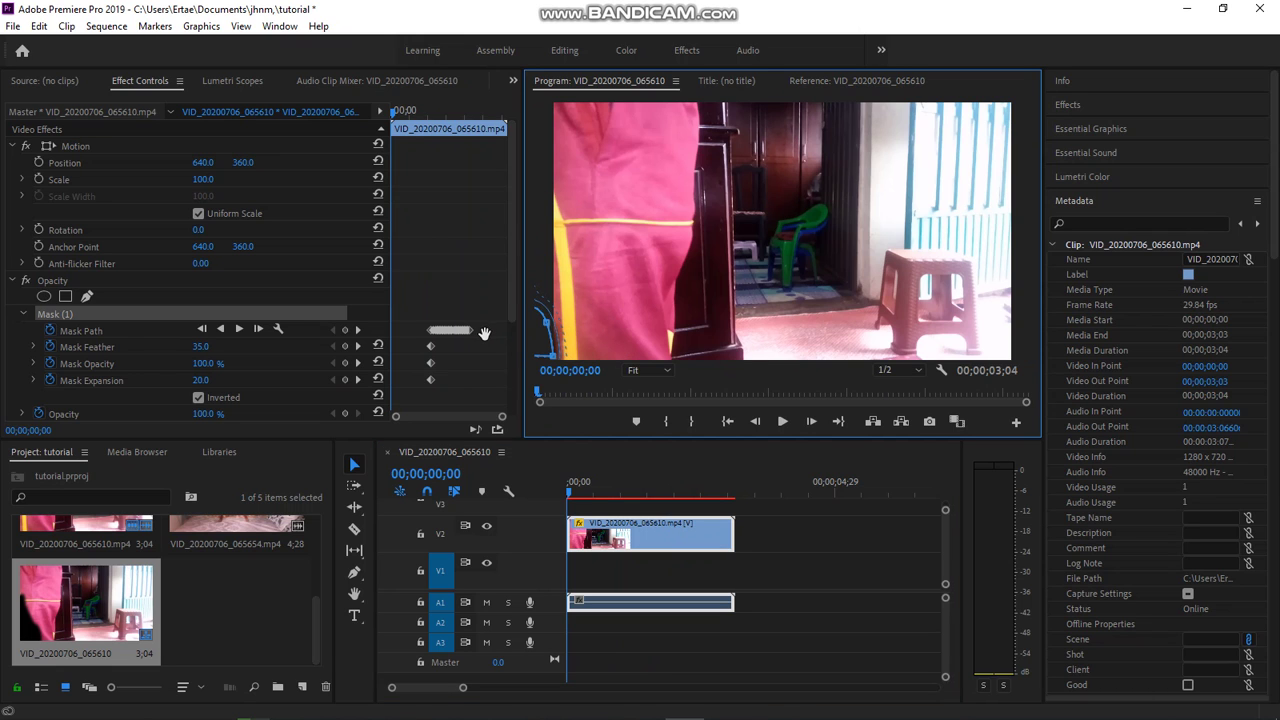
- Play the masked clip from the start to check the mask animation, and return the playhead to the beginning
click(783, 422)
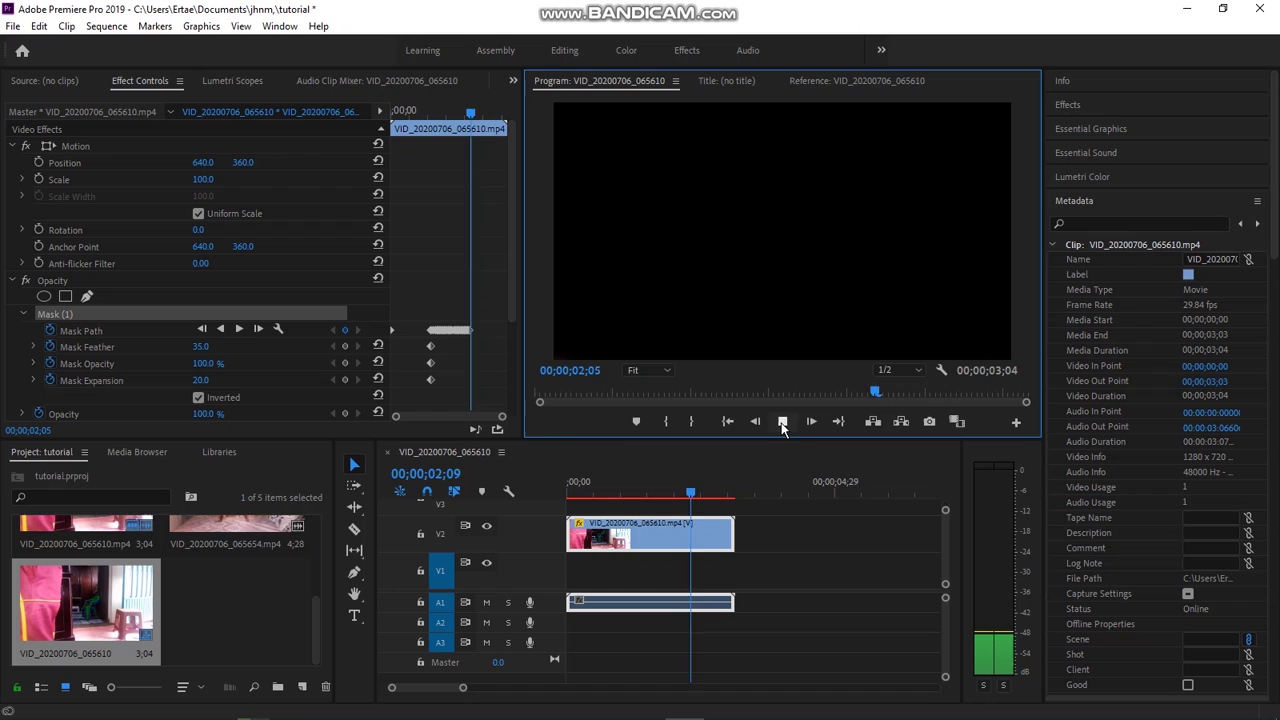
click(783, 422)
drag(722, 500, 554, 503)
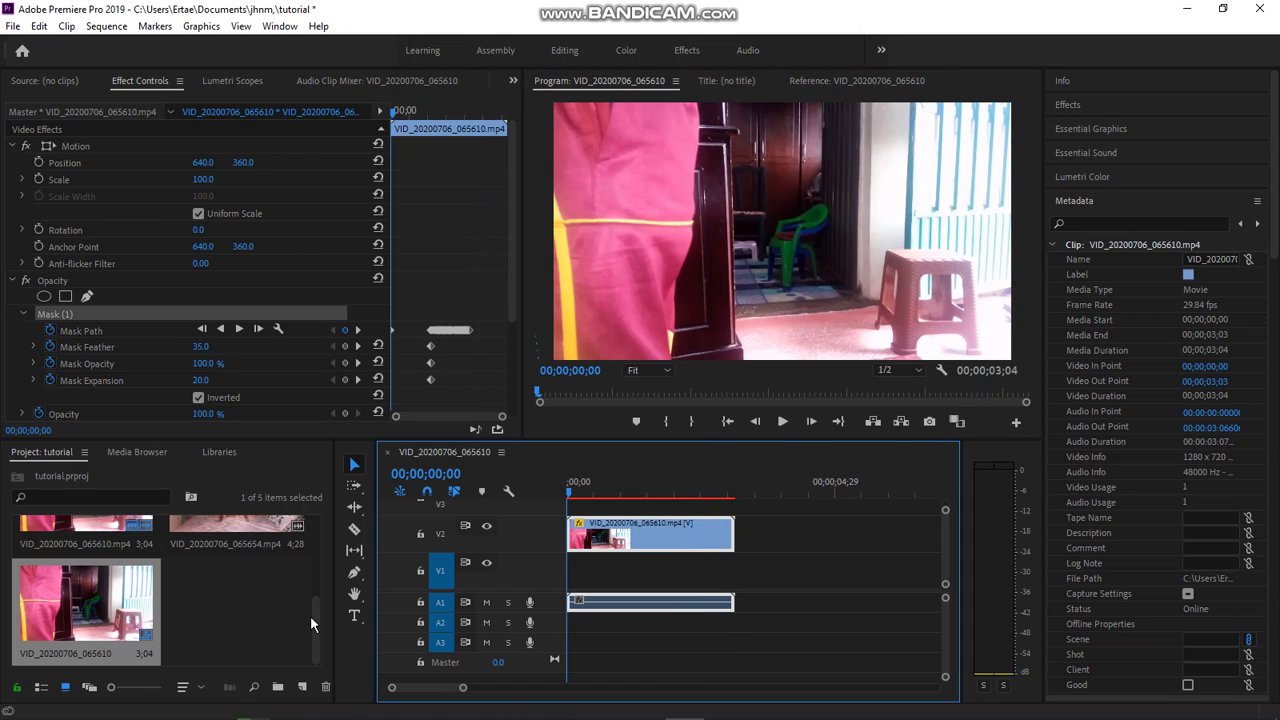
- Place VID_20200706_065654.mp4 on V1 beneath the masked clip at the sequence start and play back the transition
scroll(314, 595, up, 1)
scroll(314, 592, up, 1)
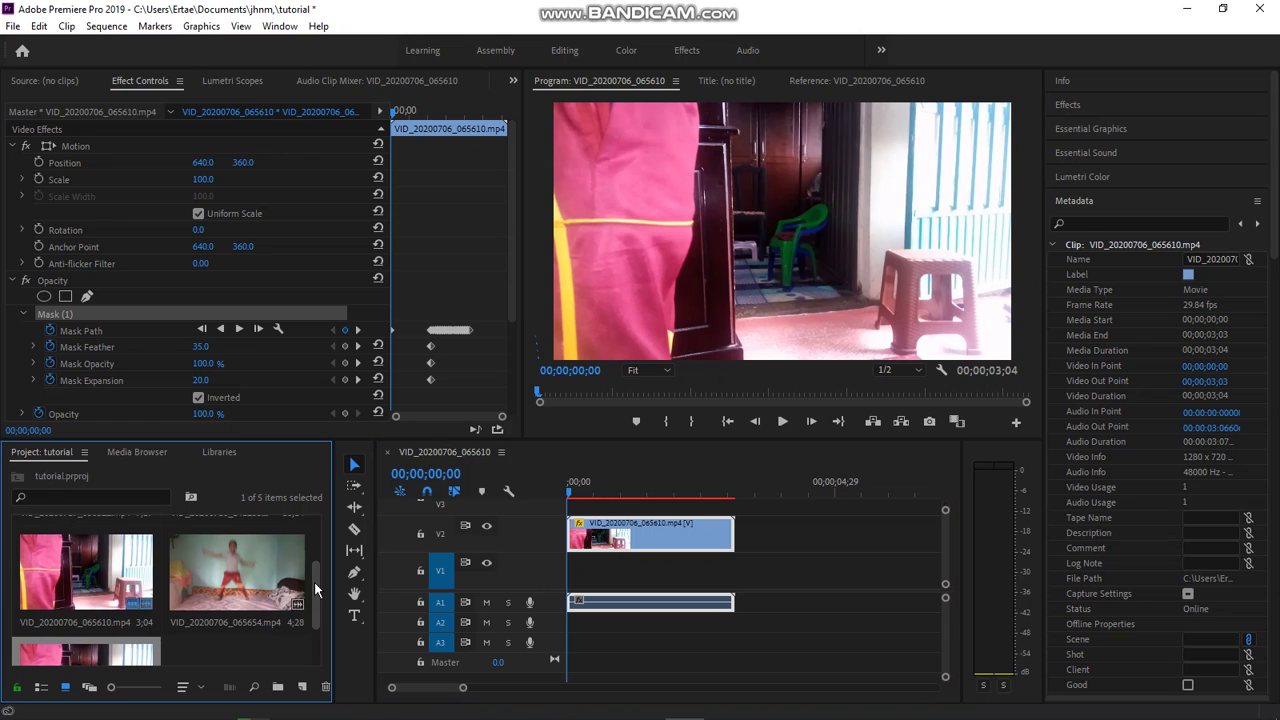
drag(372, 553, 571, 570)
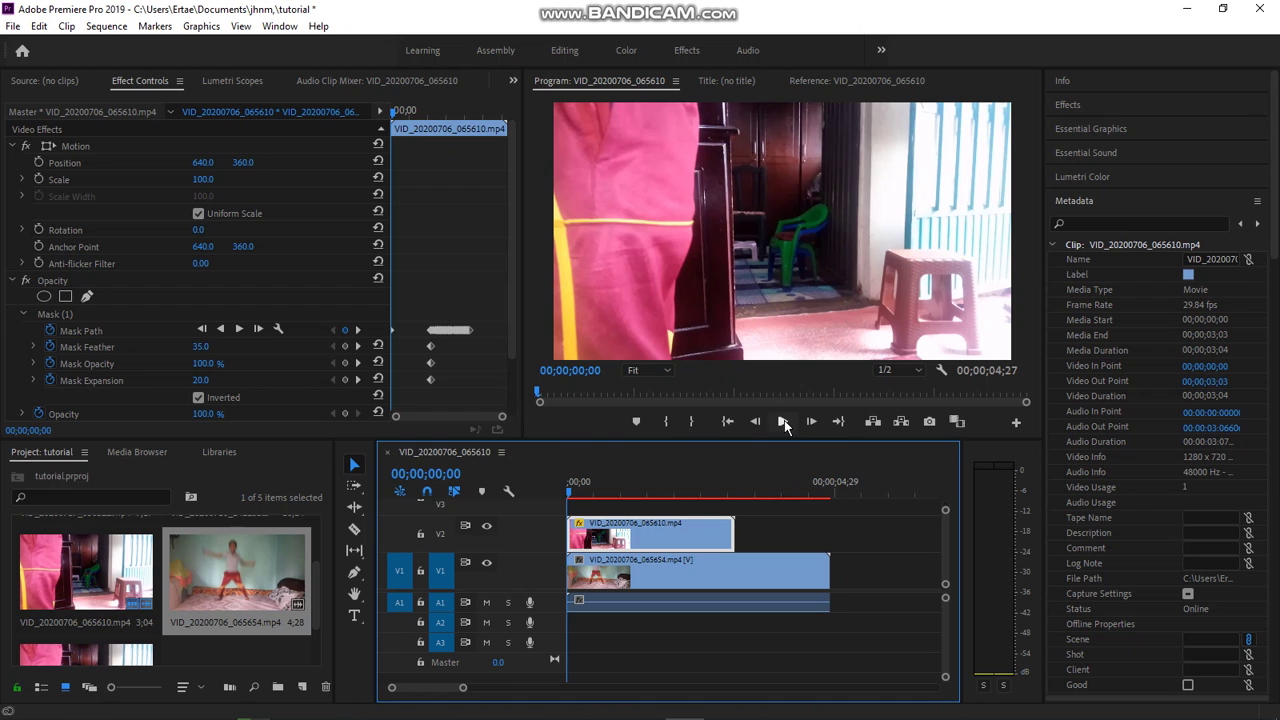
click(783, 421)
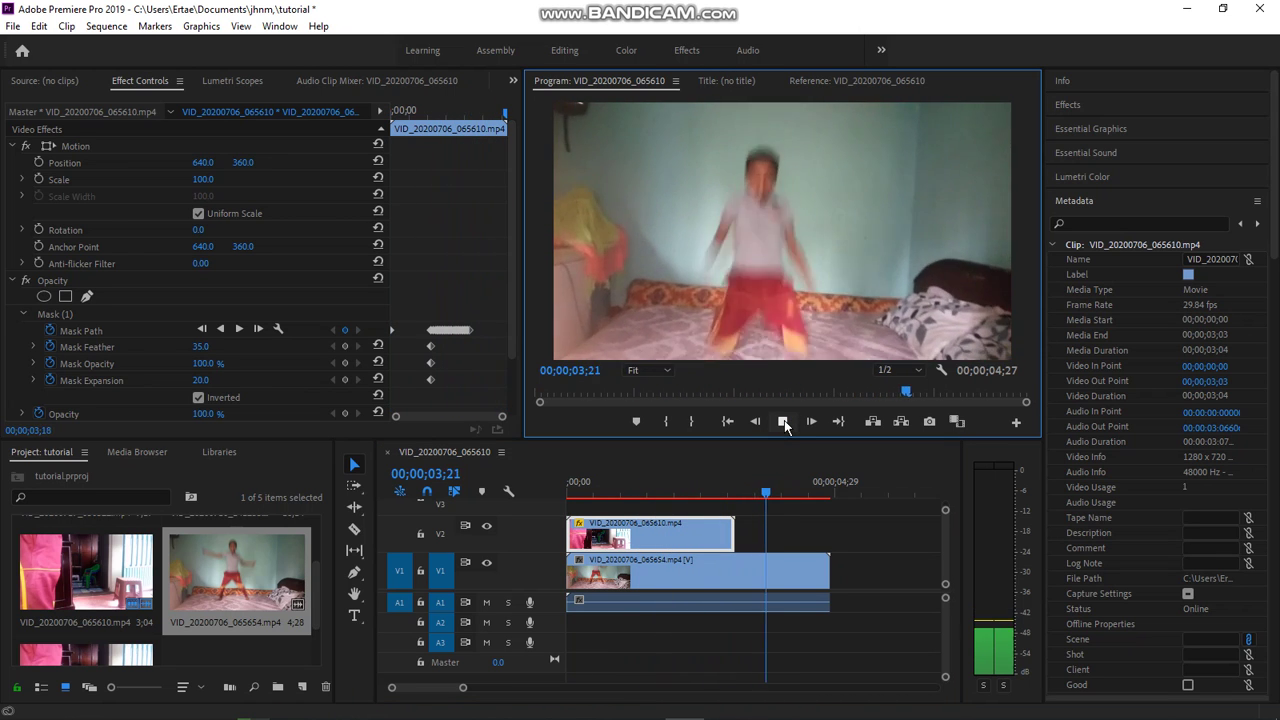
click(783, 421)
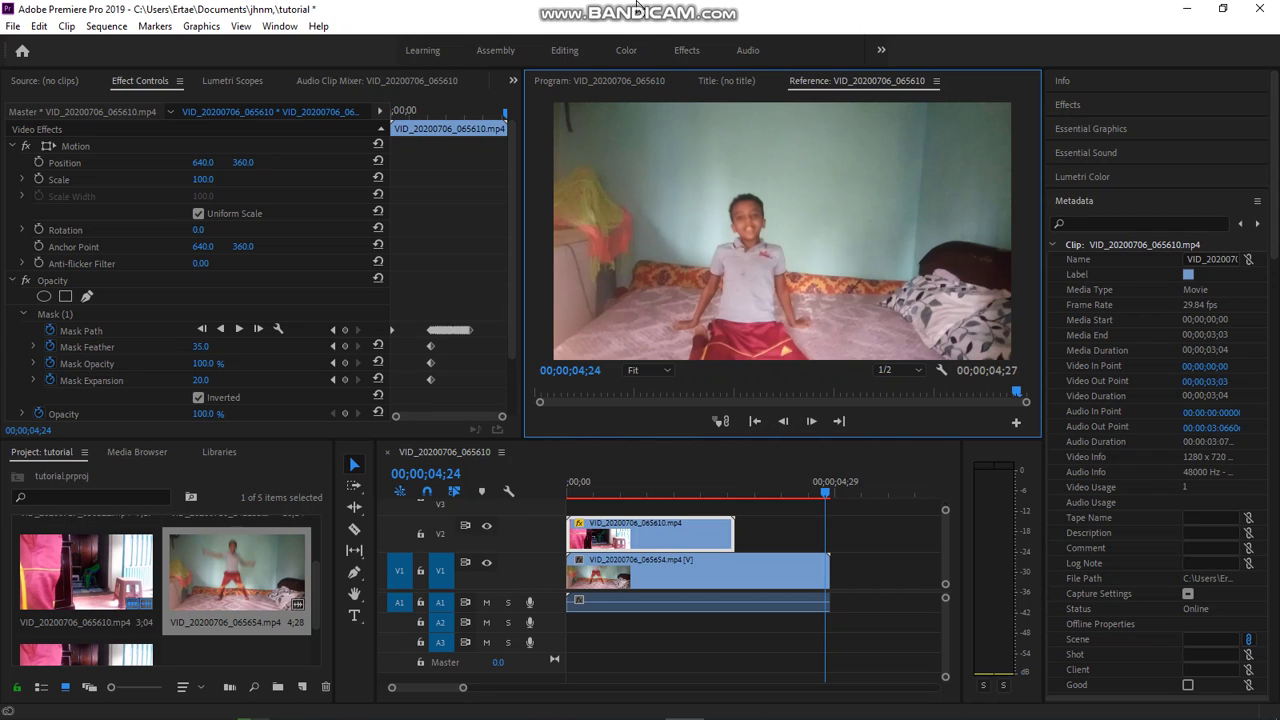
mouse_move(636, 8)
click(789, 10)
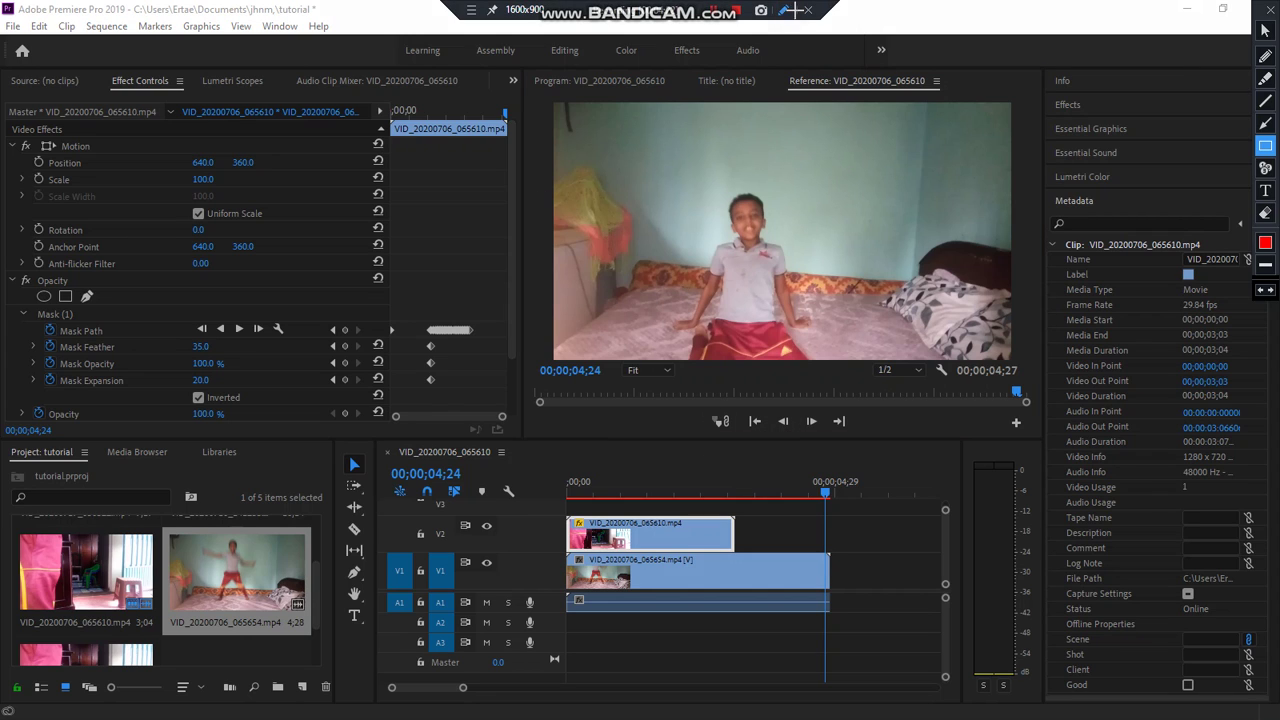
click(1266, 58)
drag(626, 156, 627, 210)
mouse_move(605, 151)
mouse_down()
mouse_move(659, 148)
mouse_move(660, 188)
mouse_move(683, 188)
mouse_move(708, 161)
mouse_move(701, 183)
mouse_move(726, 182)
mouse_move(726, 157)
mouse_move(711, 163)
mouse_move(726, 153)
mouse_move(766, 201)
mouse_move(822, 183)
mouse_move(830, 199)
mouse_move(851, 174)
mouse_move(876, 204)
mouse_up()
mouse_move(927, 160)
mouse_down()
mouse_move(897, 162)
mouse_move(925, 190)
mouse_move(893, 209)
mouse_up()
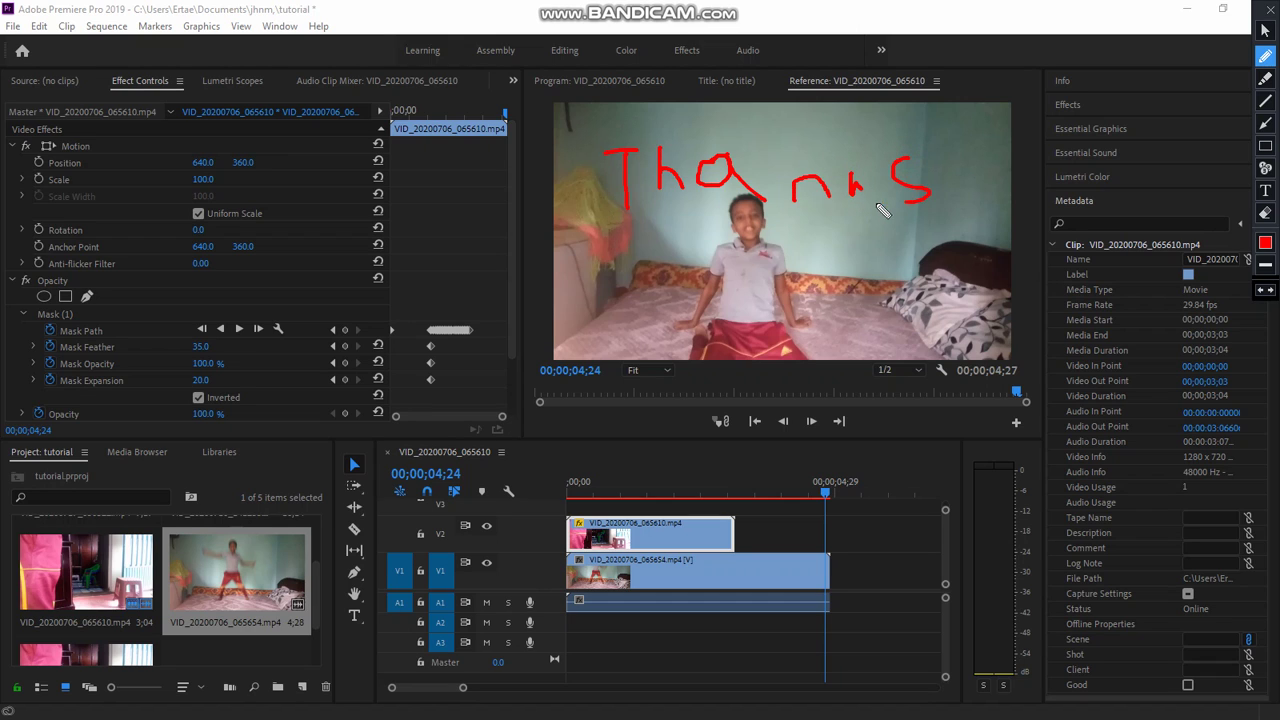
drag(713, 226, 711, 272)
mouse_move(712, 227)
mouse_down()
mouse_move(757, 245)
mouse_move(779, 265)
mouse_move(803, 248)
mouse_move(787, 235)
mouse_move(830, 222)
mouse_move(841, 256)
mouse_move(863, 231)
mouse_up()
mouse_move(630, 322)
mouse_down()
mouse_move(640, 352)
mouse_move(671, 322)
mouse_move(690, 338)
mouse_move(728, 296)
mouse_up()
mouse_move(718, 342)
mouse_down()
mouse_move(752, 350)
mouse_move(772, 332)
mouse_move(750, 345)
mouse_move(758, 322)
mouse_move(780, 350)
mouse_move(797, 322)
mouse_move(820, 356)
mouse_move(850, 312)
mouse_move(848, 350)
mouse_move(876, 322)
mouse_move(872, 338)
mouse_move(871, 308)
mouse_move(896, 304)
mouse_move(928, 348)
mouse_move(936, 308)
mouse_move(973, 338)
mouse_move(976, 300)
mouse_move(988, 326)
mouse_move(996, 310)
mouse_move(1012, 333)
mouse_move(1040, 300)
mouse_move(1022, 335)
mouse_up()
click(1266, 194)
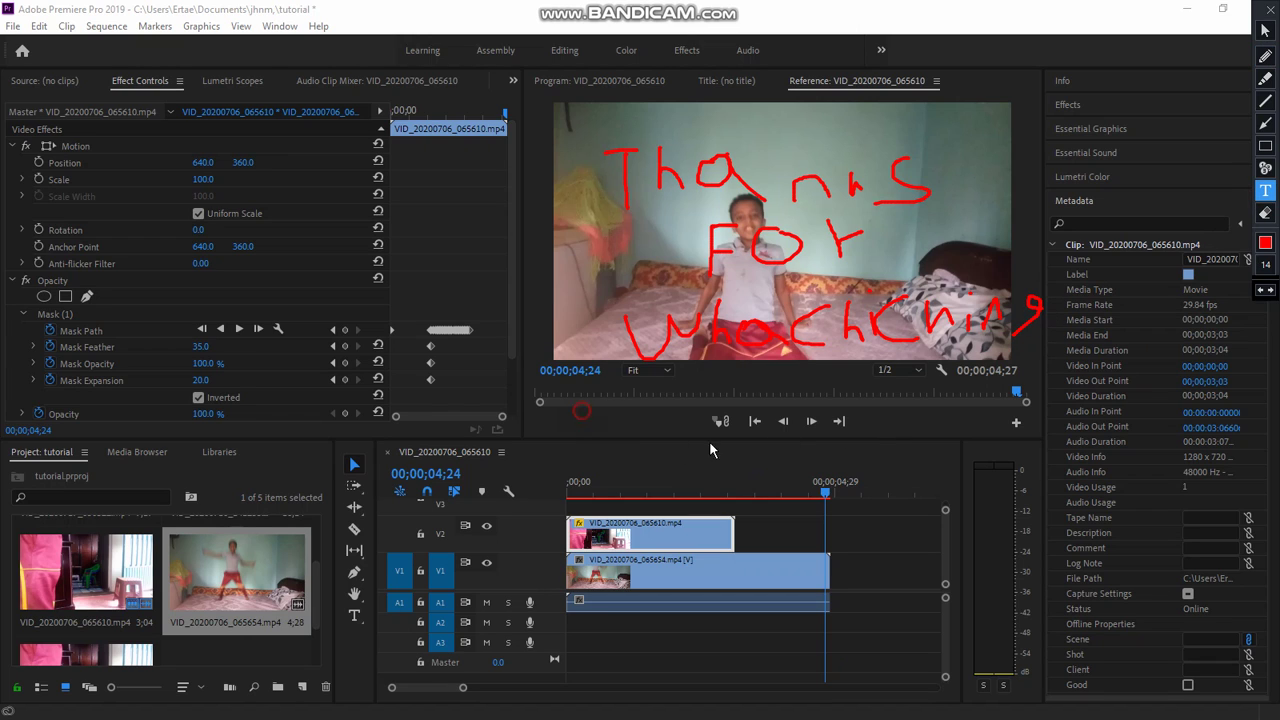
text(thanks)
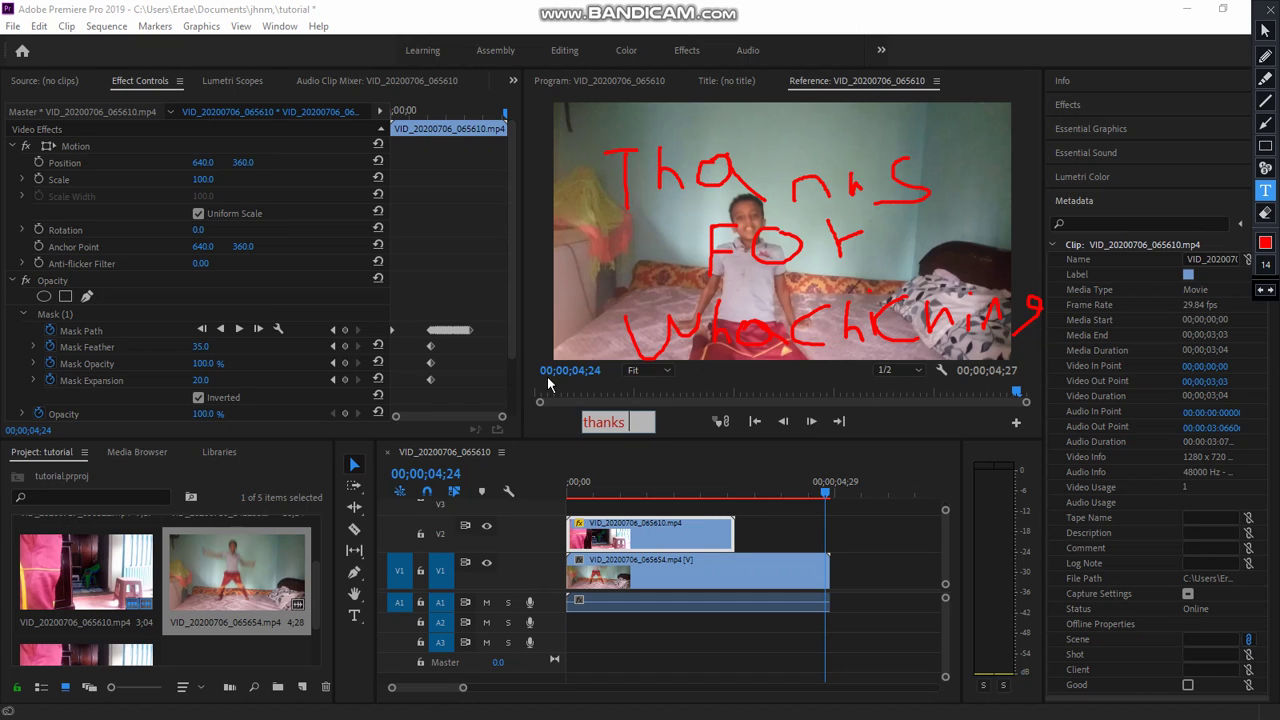
text( for whacjin)
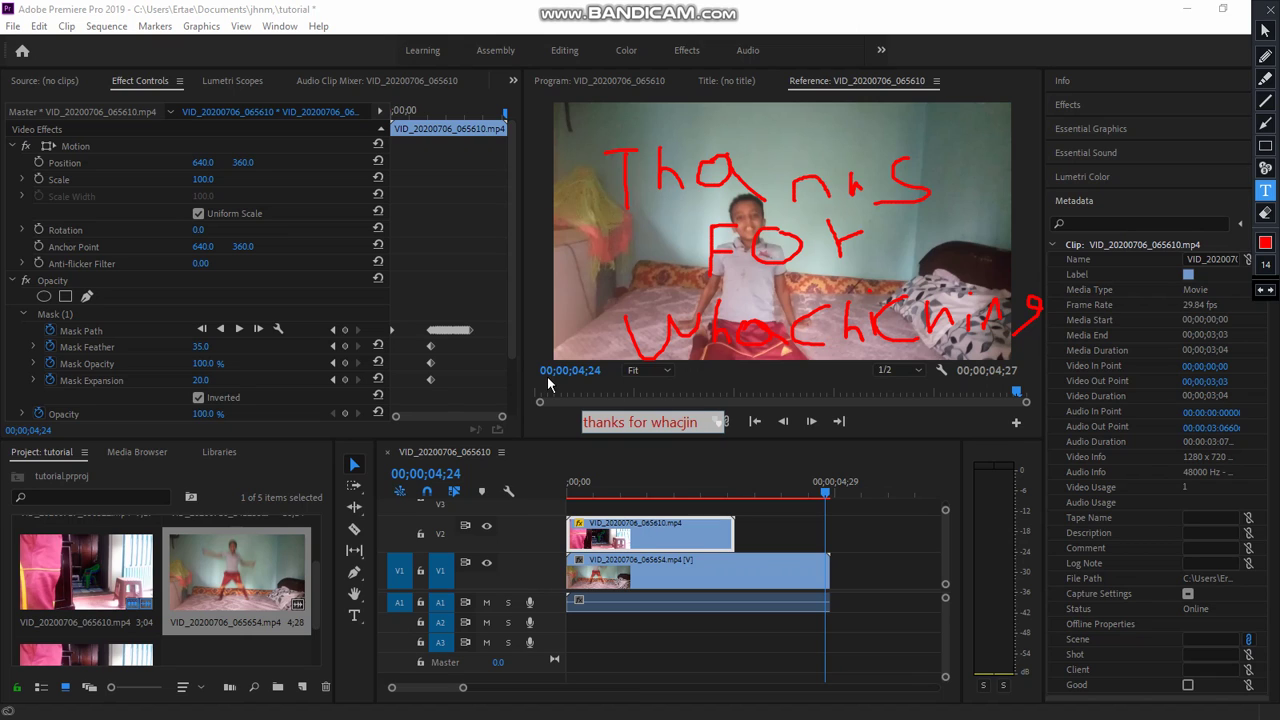
text(g please)
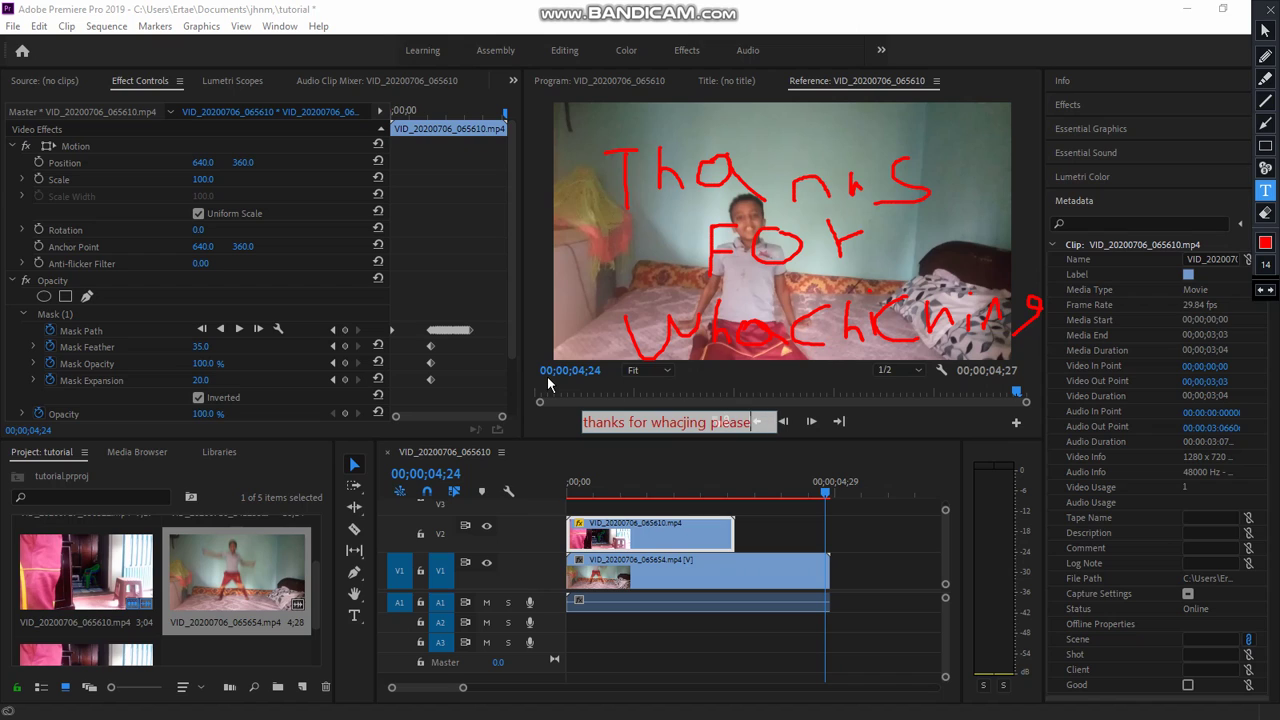
text( subsc)
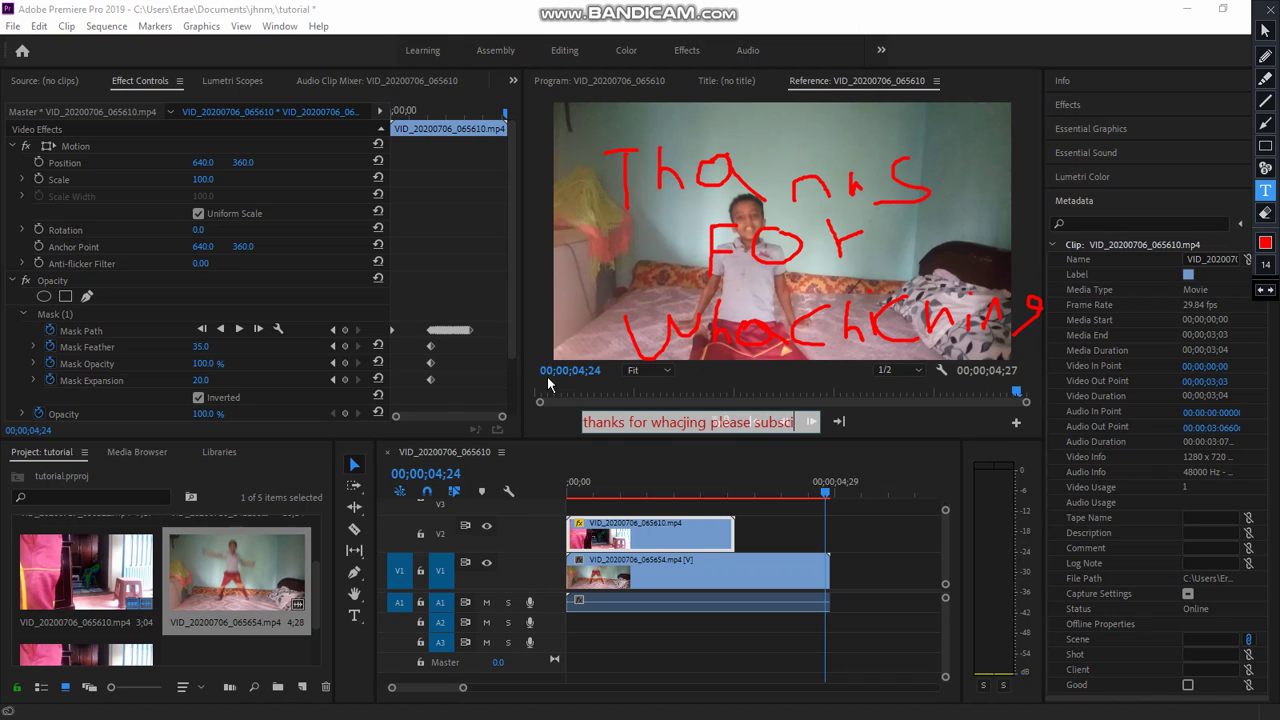
text(ibe)
click(1271, 9)
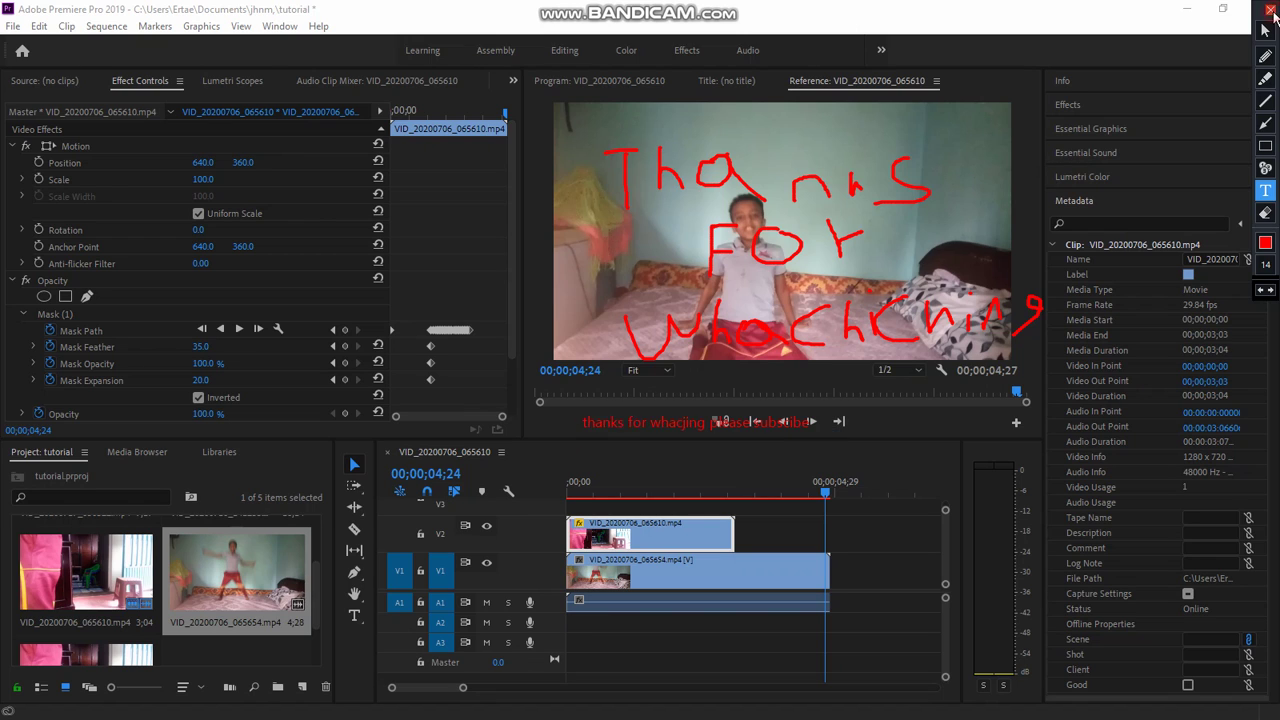
mouse_move(645, 9)
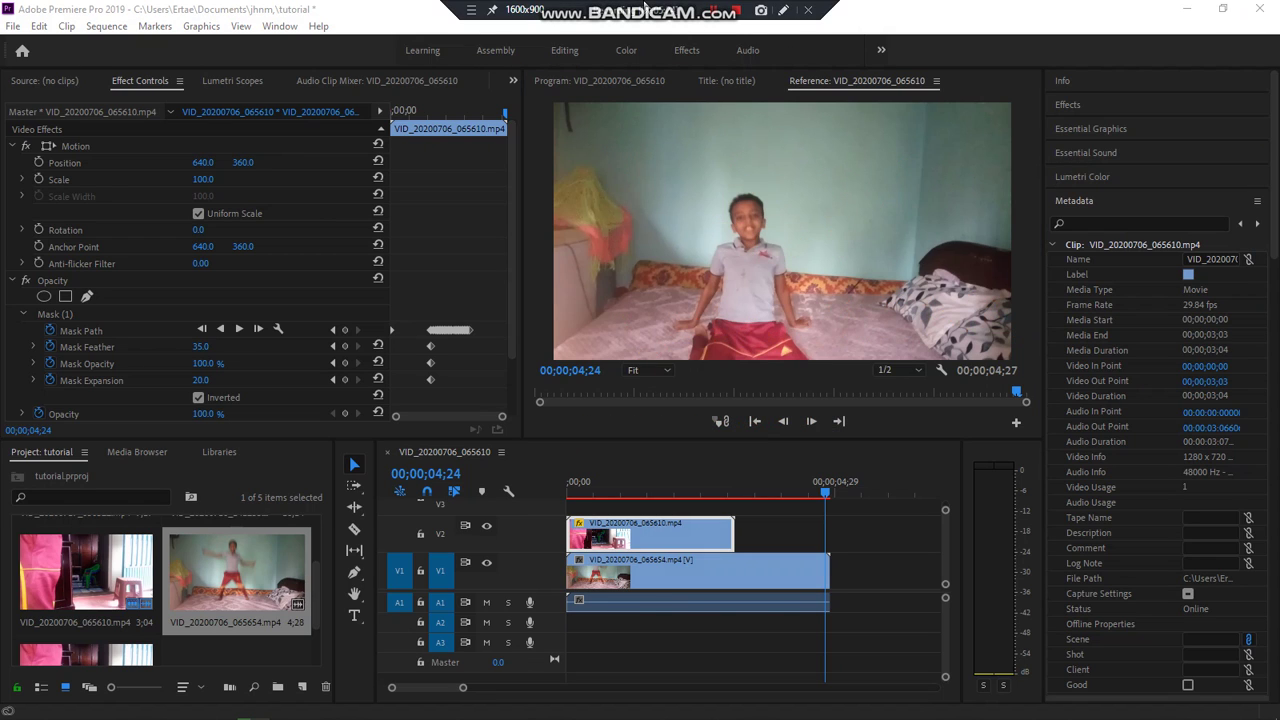
mouse_move(685, 7)
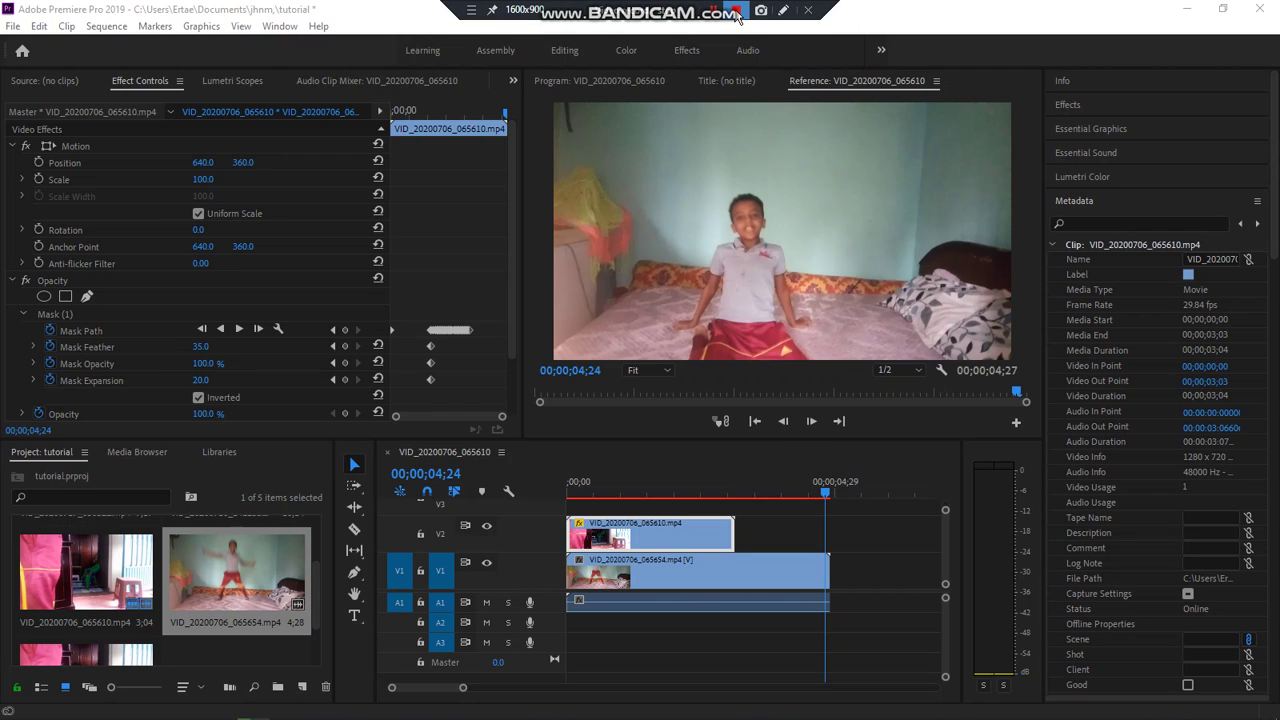